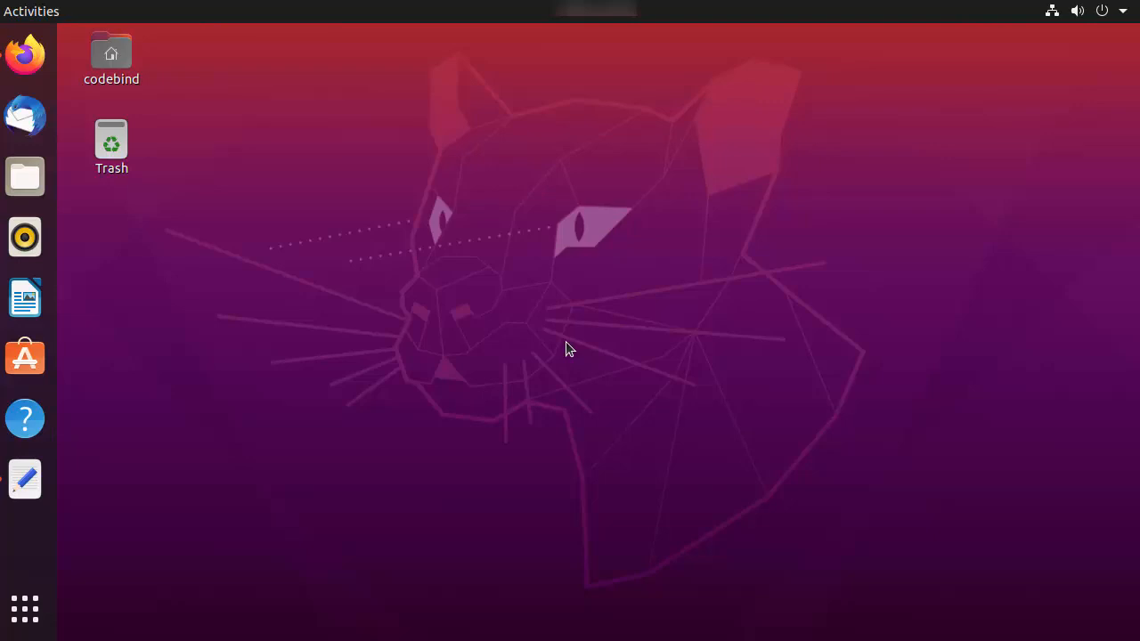
# Step: Check the installed Java version in a maximized terminal with java --version, and close the terminal
pyautogui.hotkey('ctrl', 'alt', 't')
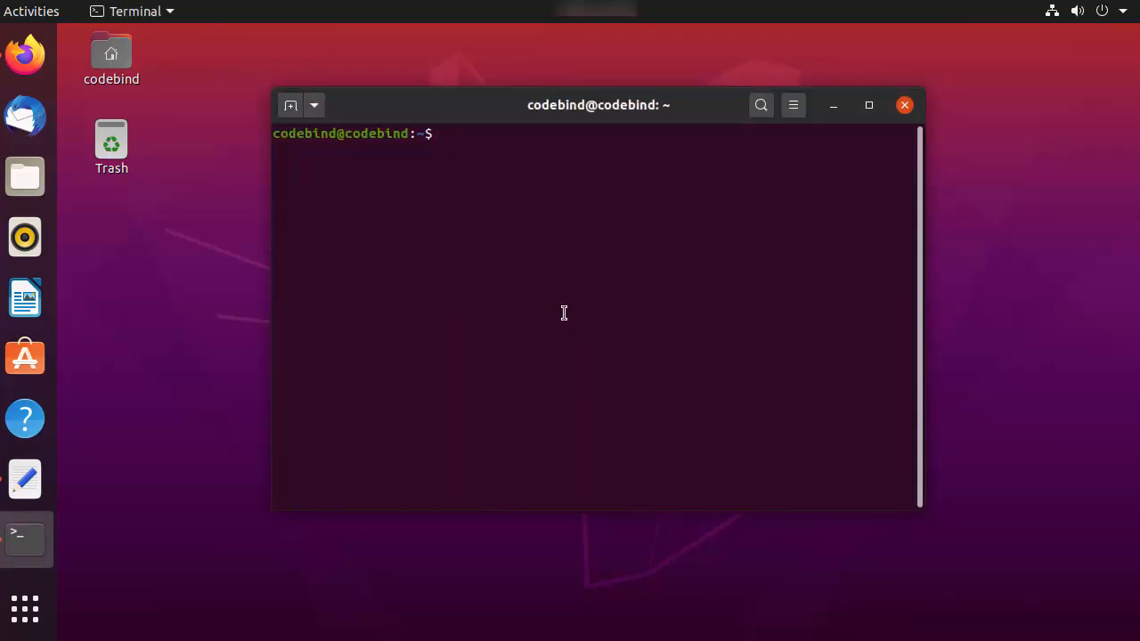
pyautogui.click(316, 112)
pyautogui.click(336, 173)
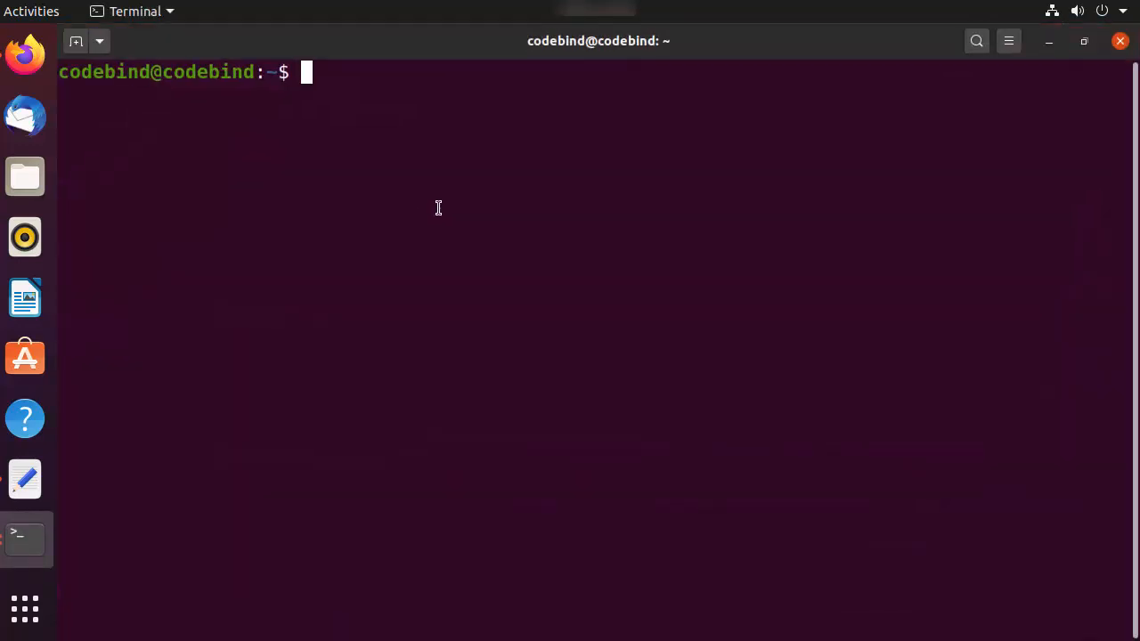
pyautogui.write('java')
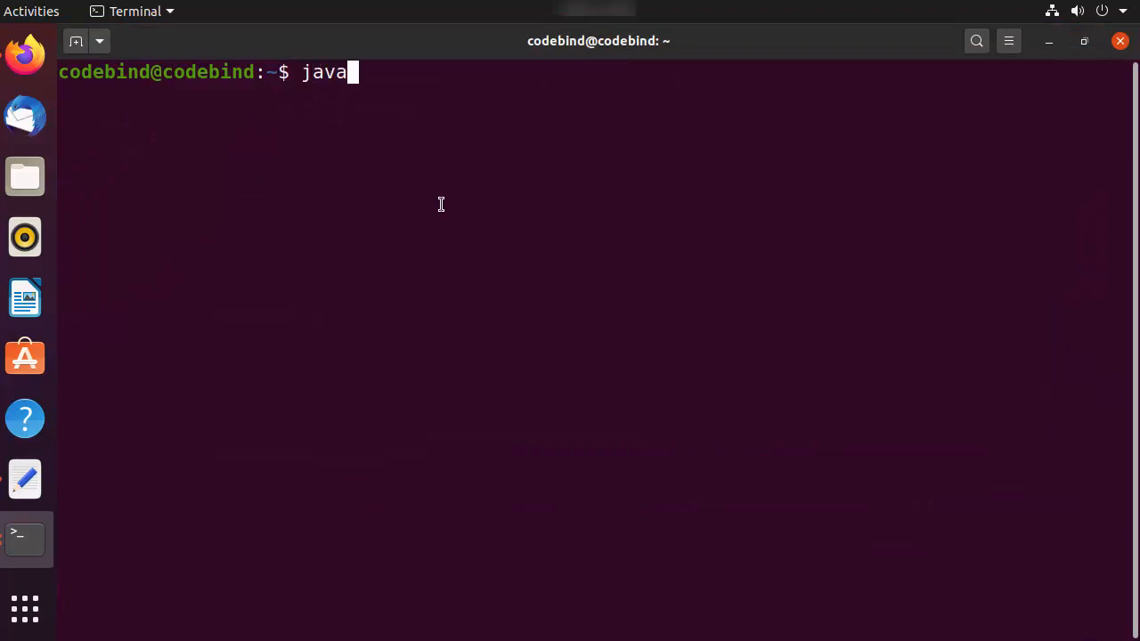
pyautogui.write(' --version4')
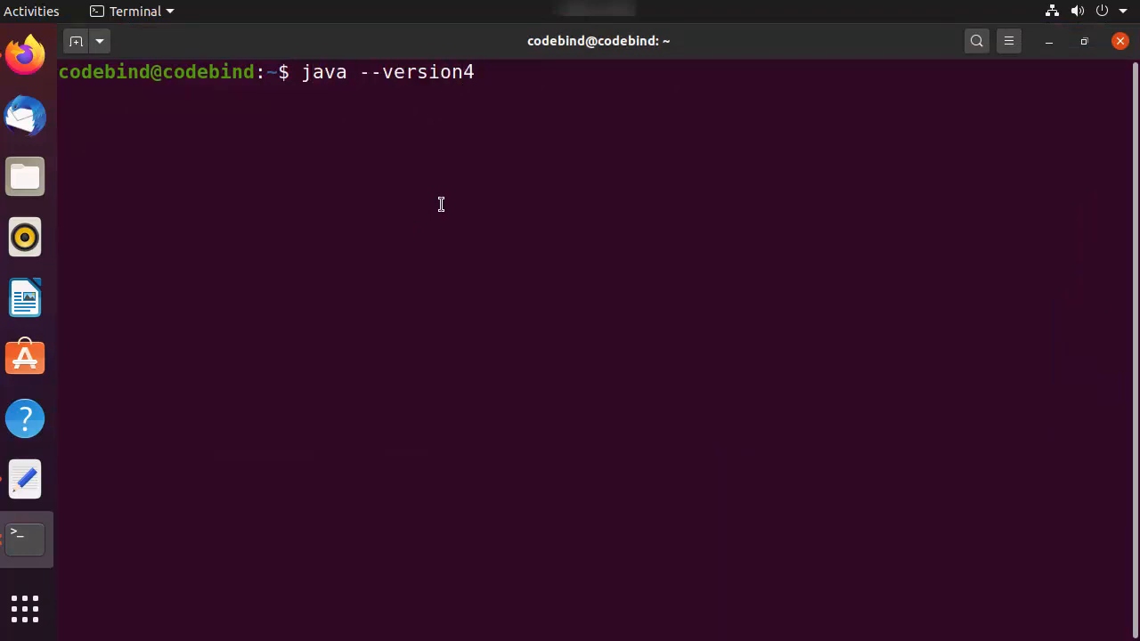
pyautogui.press('BackSpace')
pyautogui.press('Return')
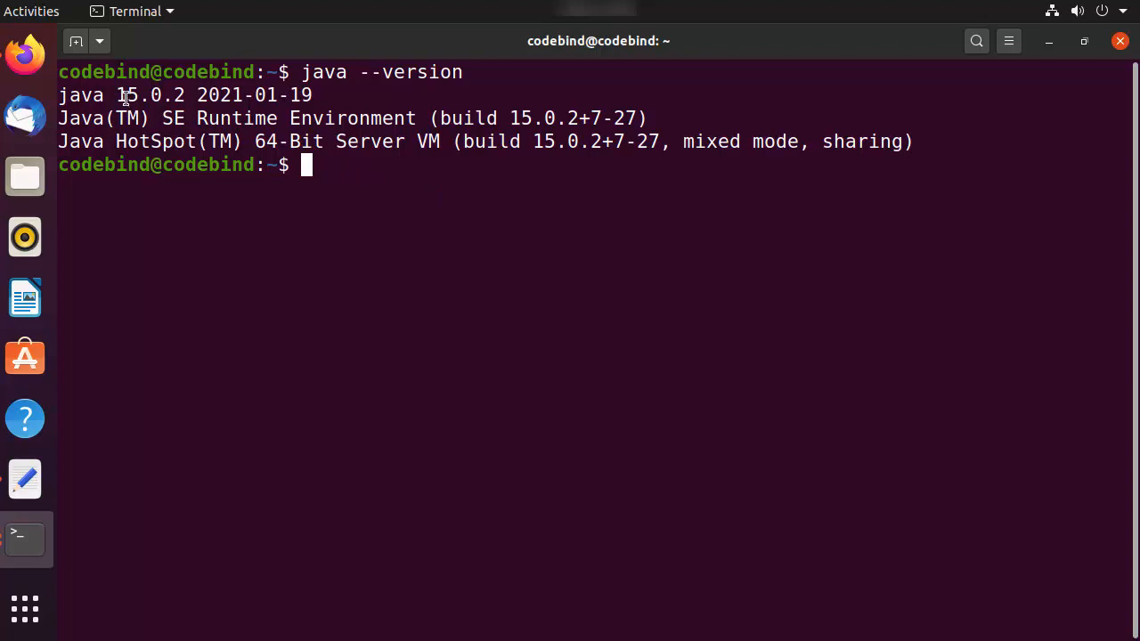
pyautogui.moveTo(114, 95); pyautogui.dragTo(189, 98)
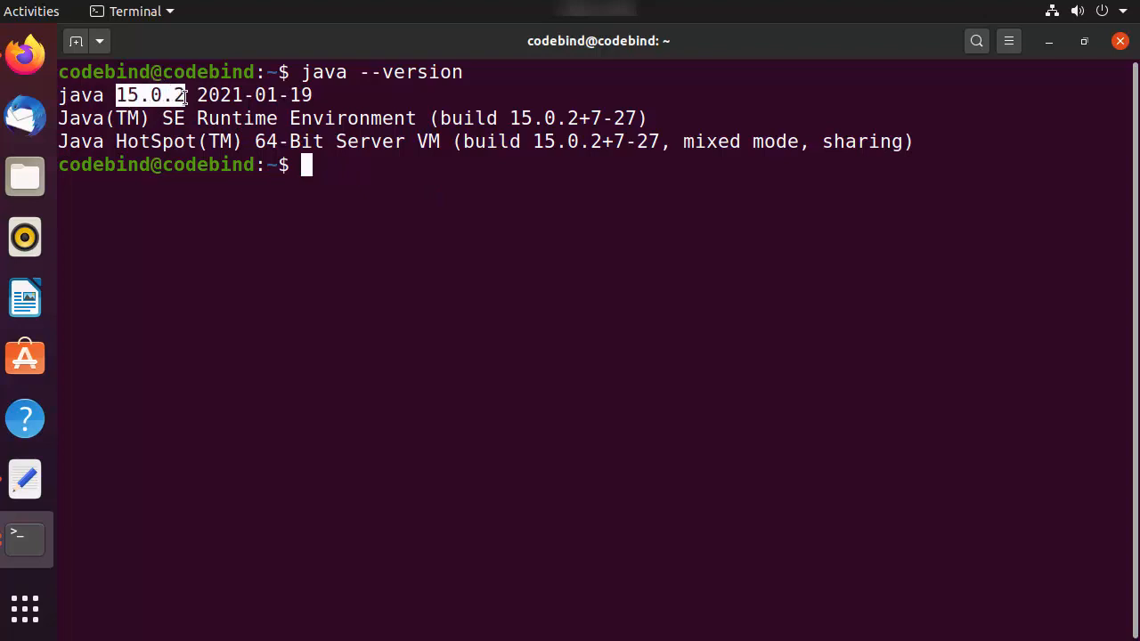
pyautogui.click(533, 122)
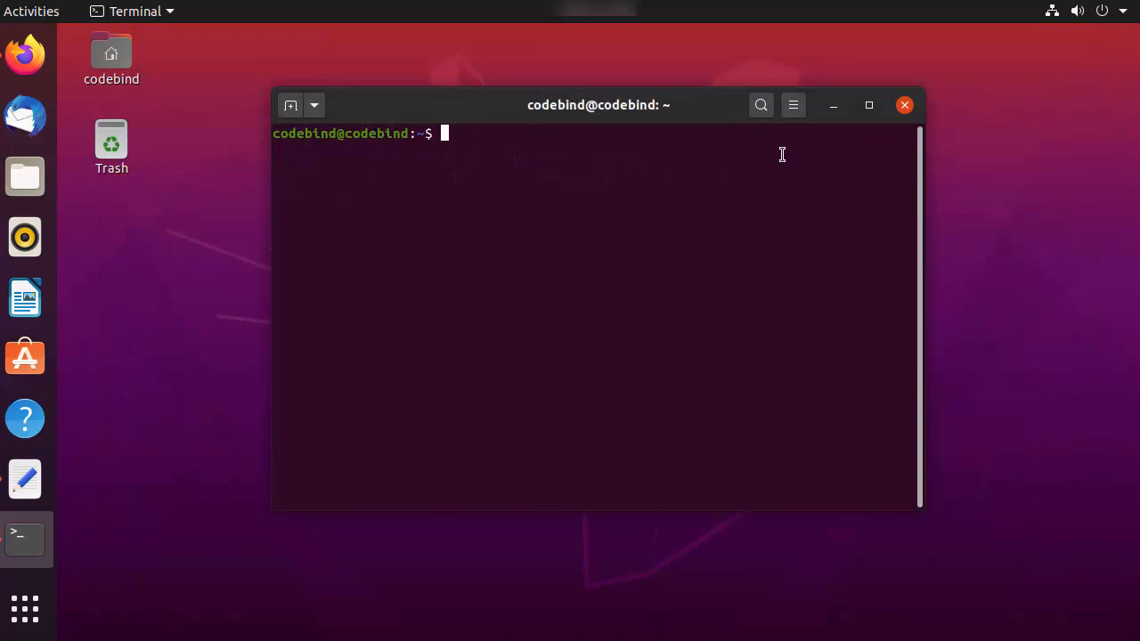
pyautogui.click(904, 105)
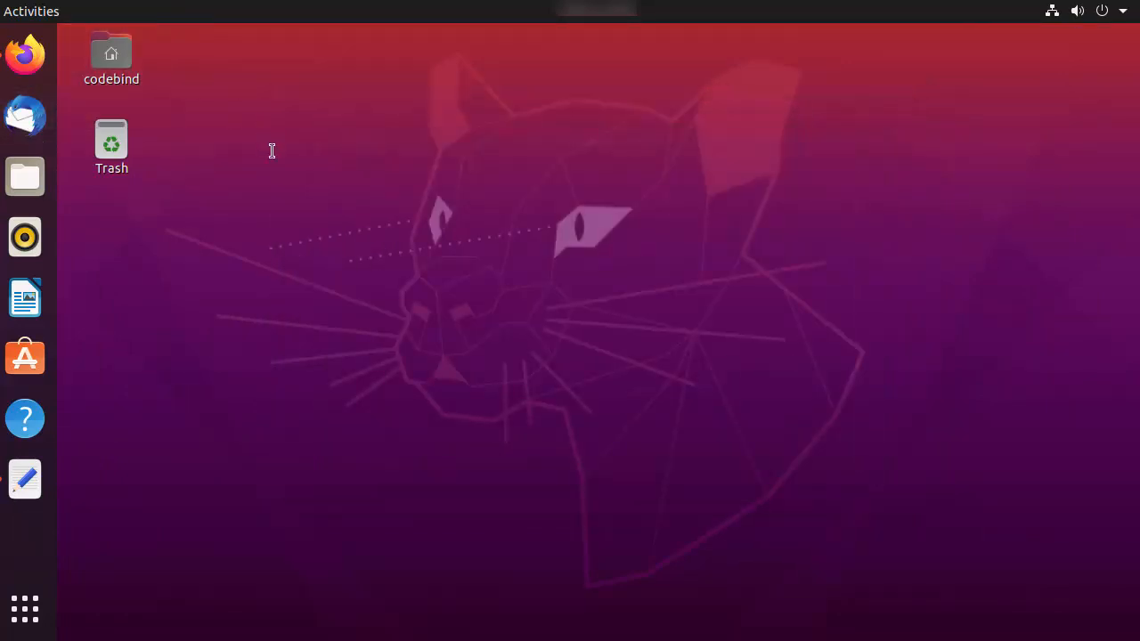
# Step: Switch to Firefox and open the Eclipse Downloads search result from the Eclipse Foundation in a new tab
pyautogui.click(25, 55)
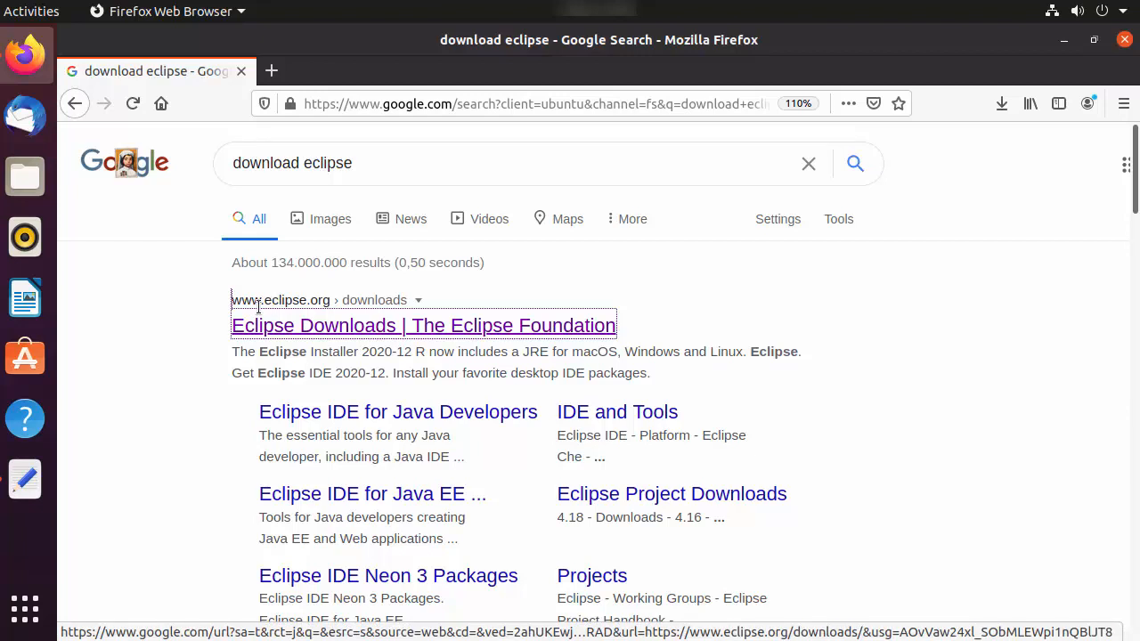
pyautogui.middleClick(333, 326)
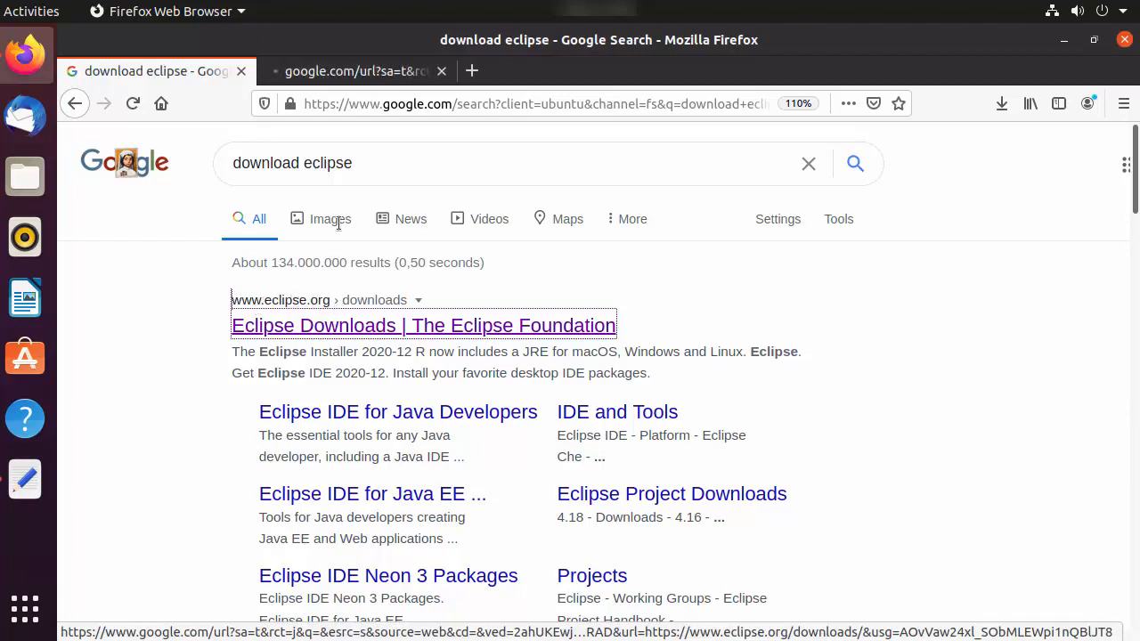
pyautogui.click(343, 72)
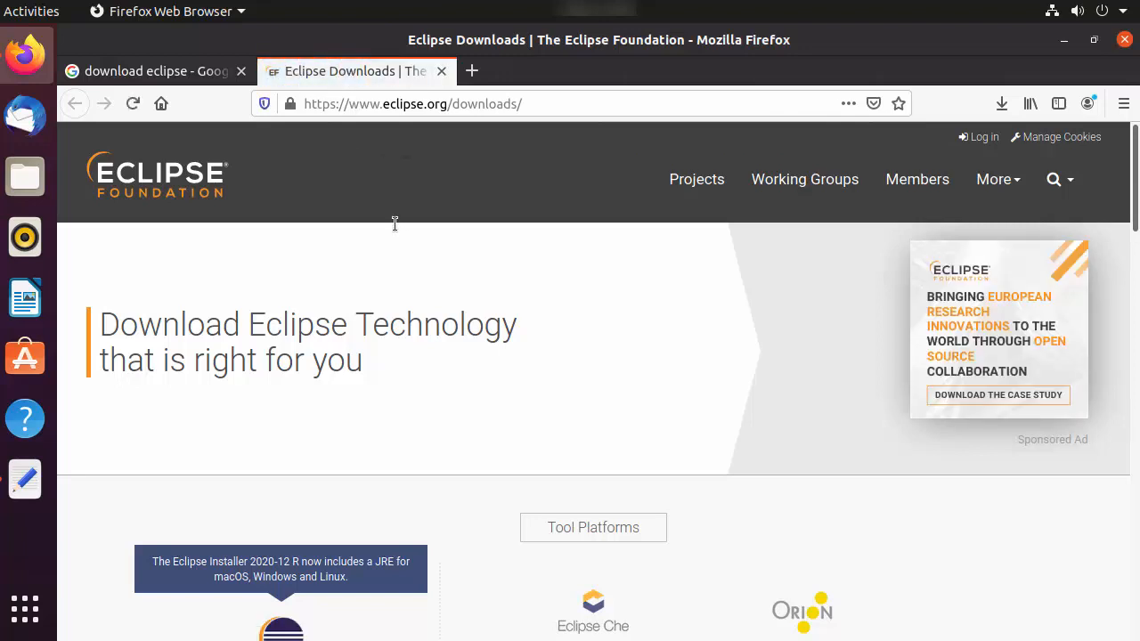
# Step: Download the x86_64 installer for Eclipse IDE 2020-12 and save the file eclipse-inst-jre-linux64.tar.gz
pyautogui.scroll(-4, 394, 224)
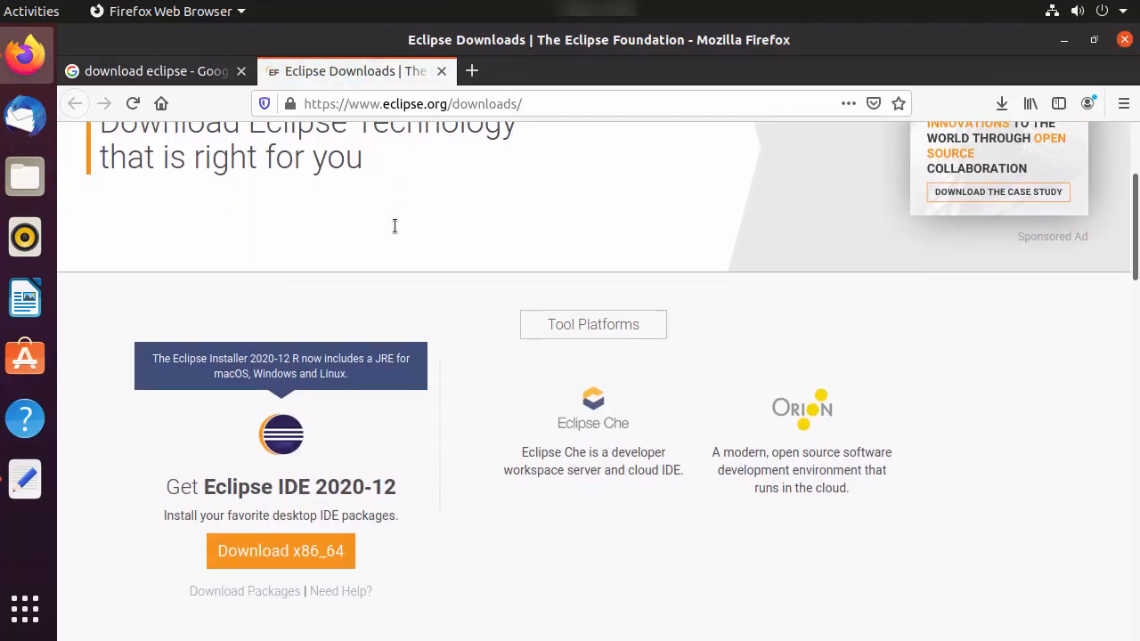
pyautogui.scroll(-2, 394, 226)
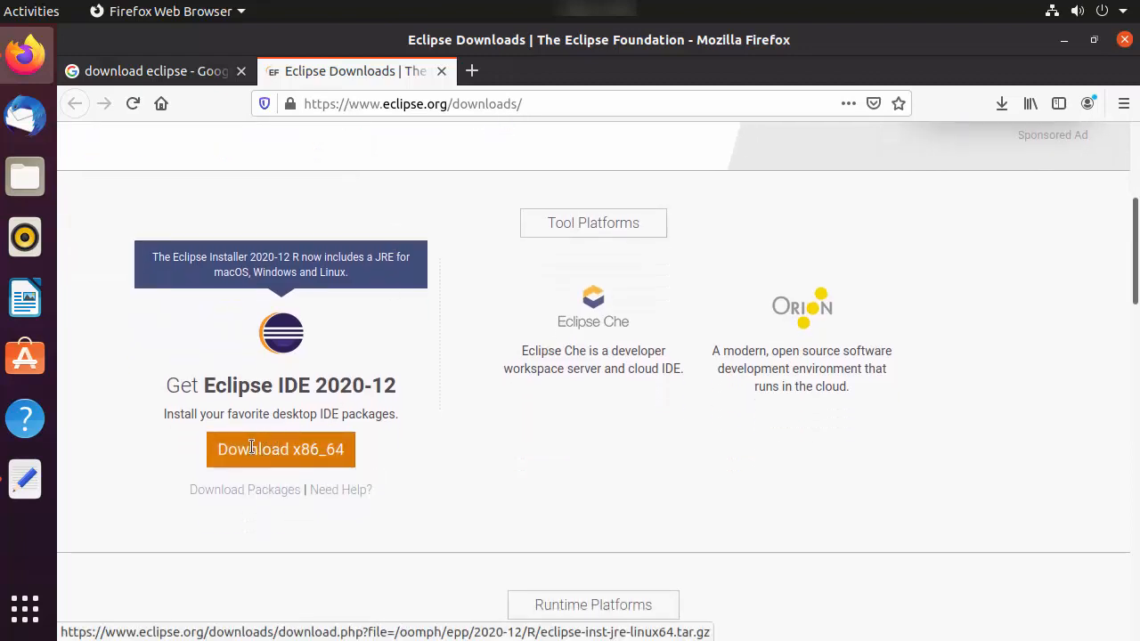
pyautogui.click(251, 448)
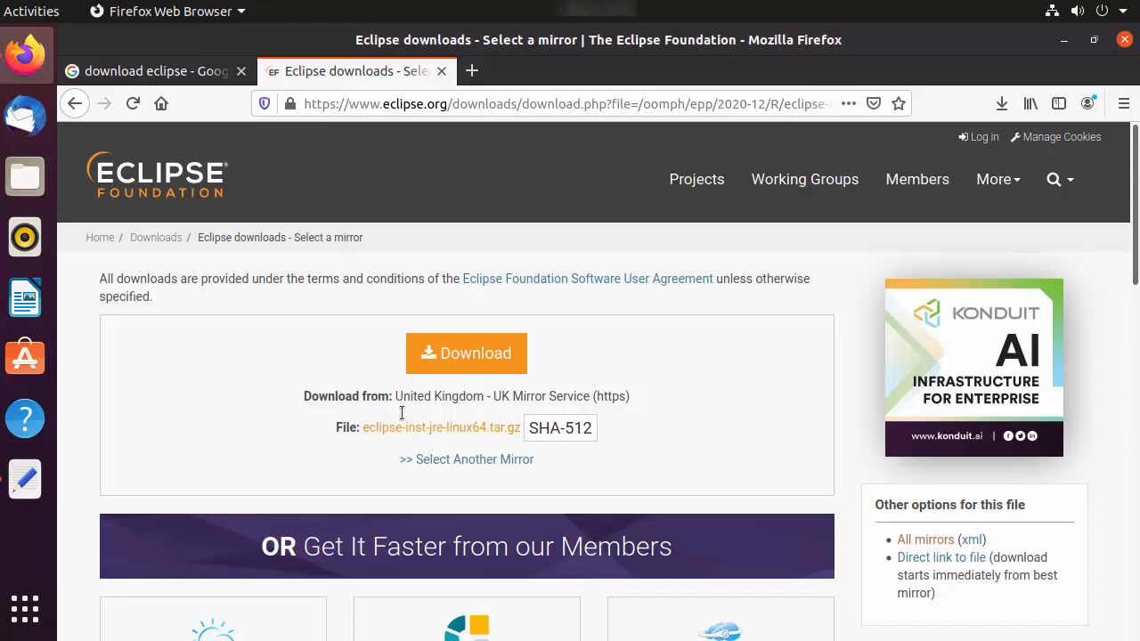
pyautogui.click(449, 353)
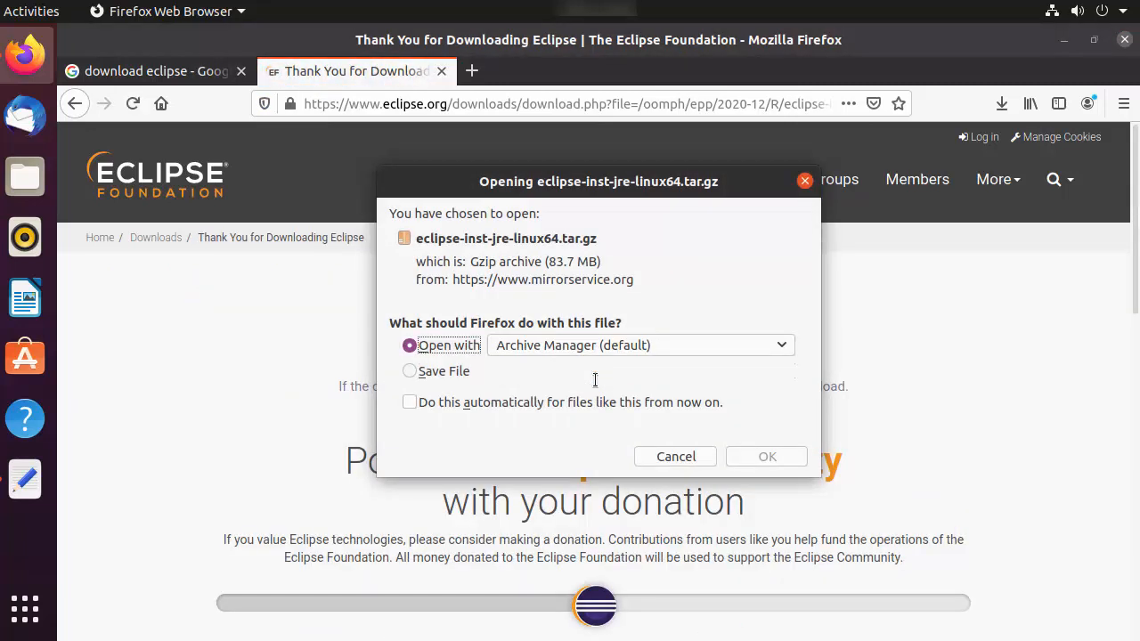
pyautogui.click(458, 371)
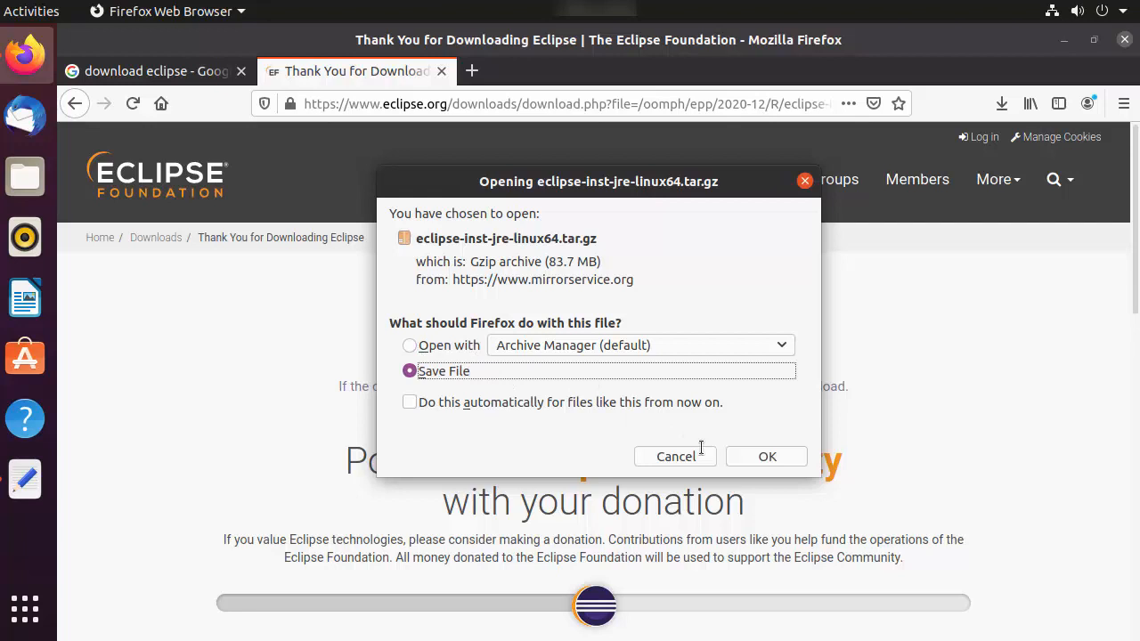
pyautogui.click(762, 456)
# Step: Check the status of the installer download and minimize the browser window
pyautogui.click(1001, 103)
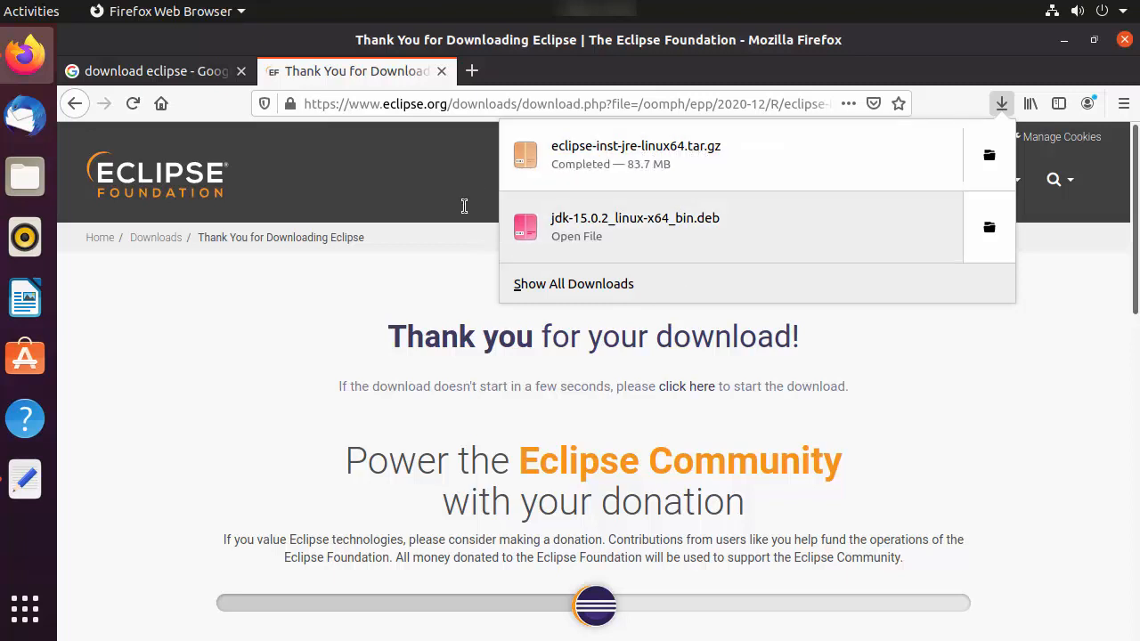
pyautogui.click(343, 294)
pyautogui.click(1065, 40)
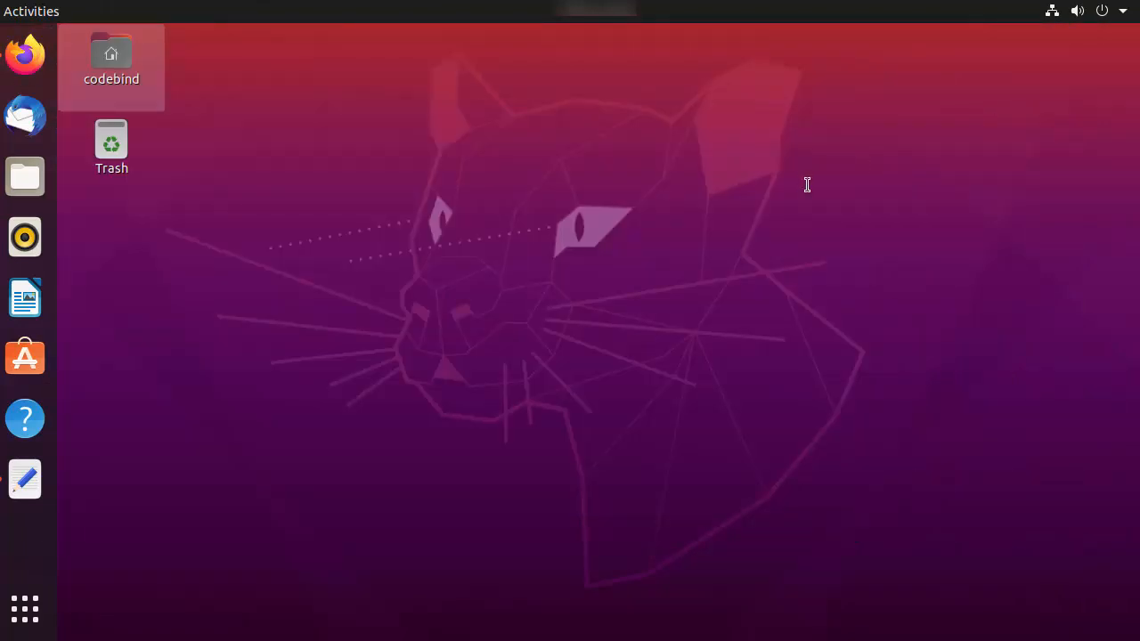
# Step: In a new maximized terminal, change to the Downloads directory and list its files with ls
pyautogui.hotkey('ctrl', 'alt', 't')
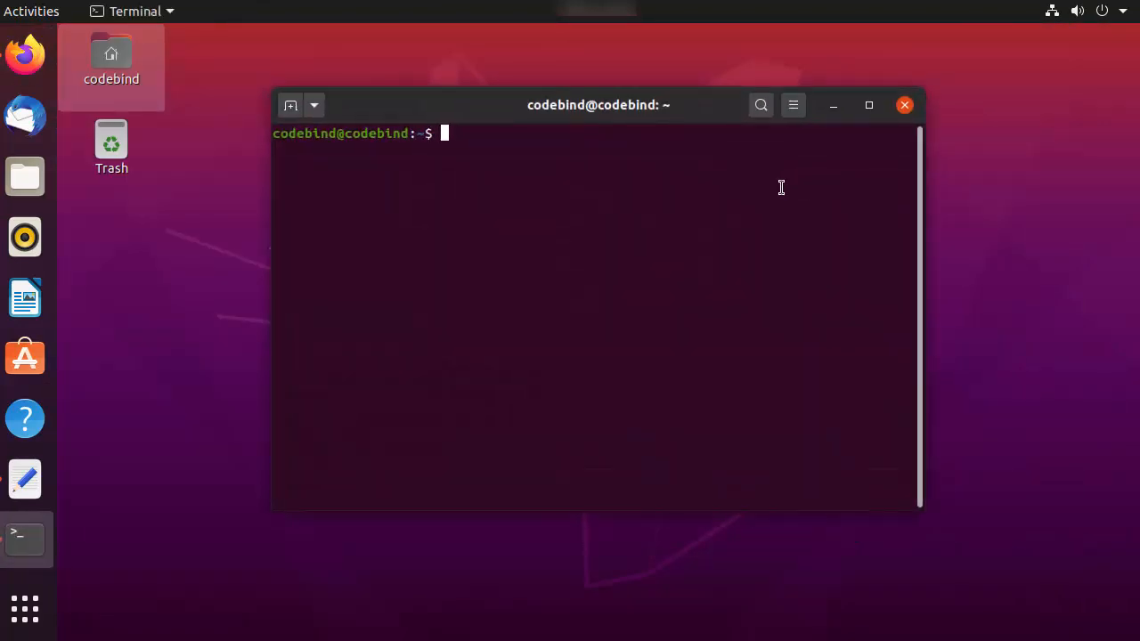
pyautogui.press('super+Up')
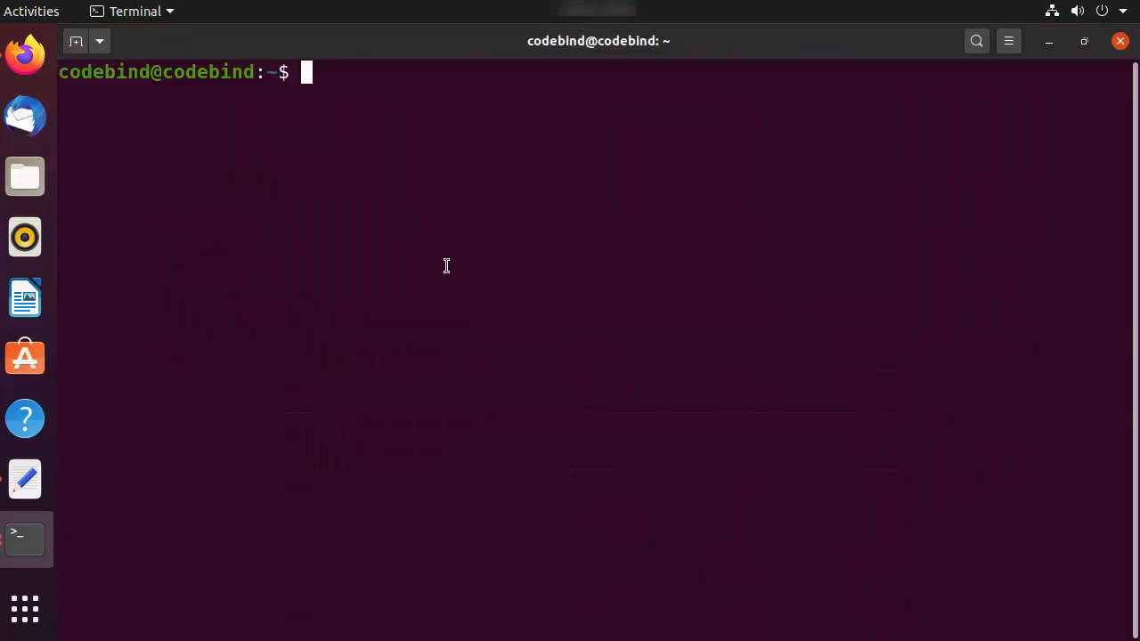
pyautogui.write('cd Dow')
pyautogui.press('Tab')
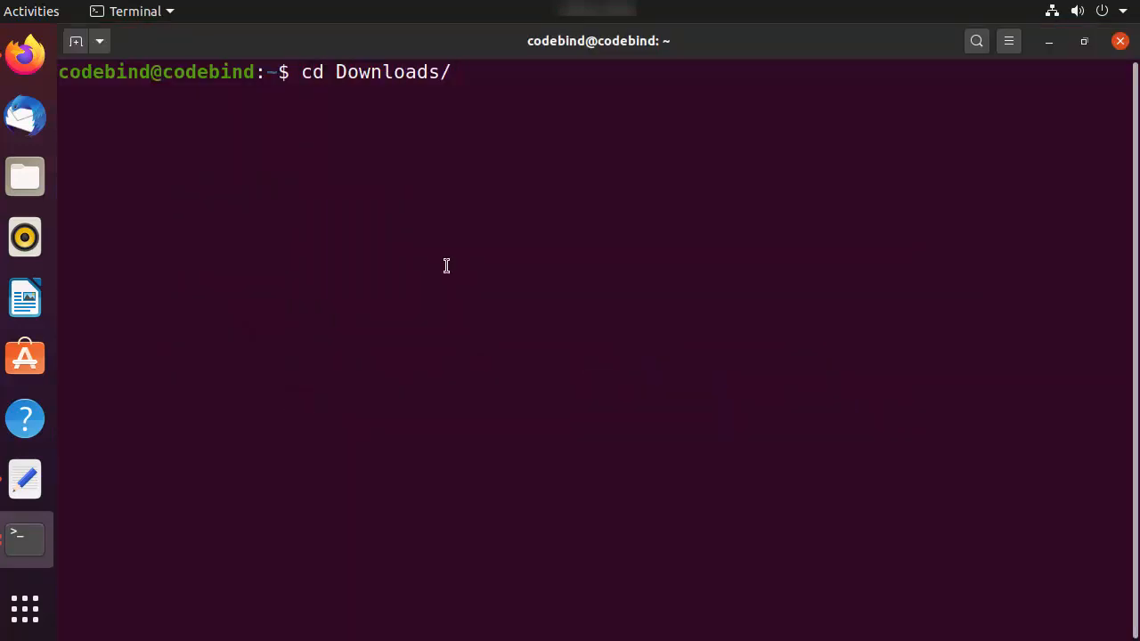
pyautogui.press('Return')
pyautogui.write('ls')
pyautogui.press('Return')
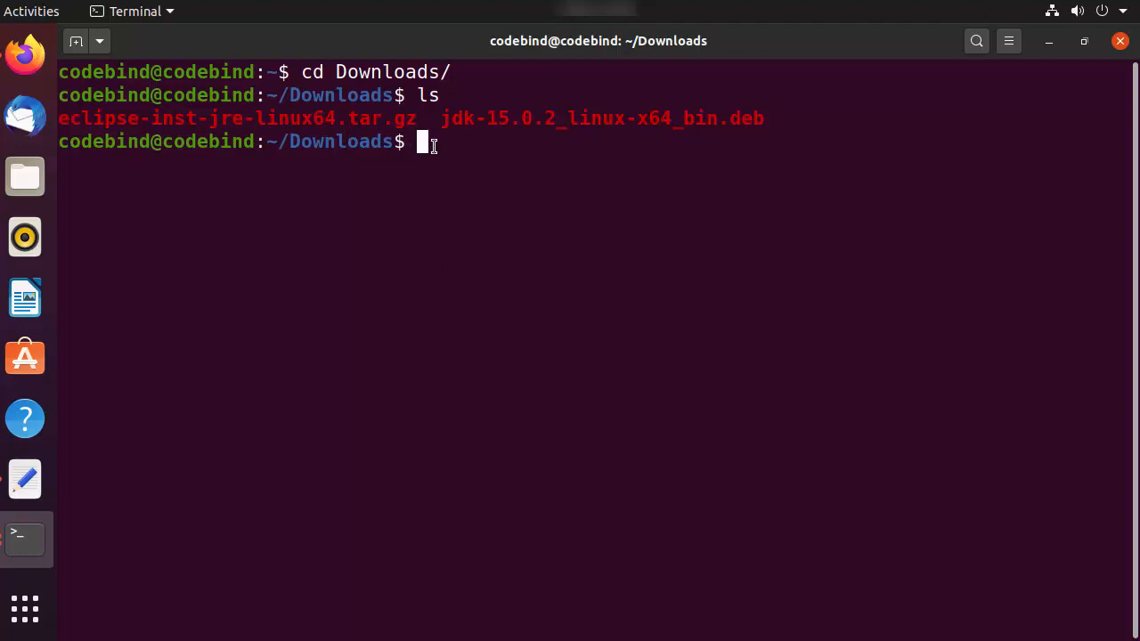
# Step: Enter the extraction command tar -xvzf eclipse-inst-jre-linux64.tar.gz at the terminal prompt without running it
pyautogui.write('tar -xvzf ')
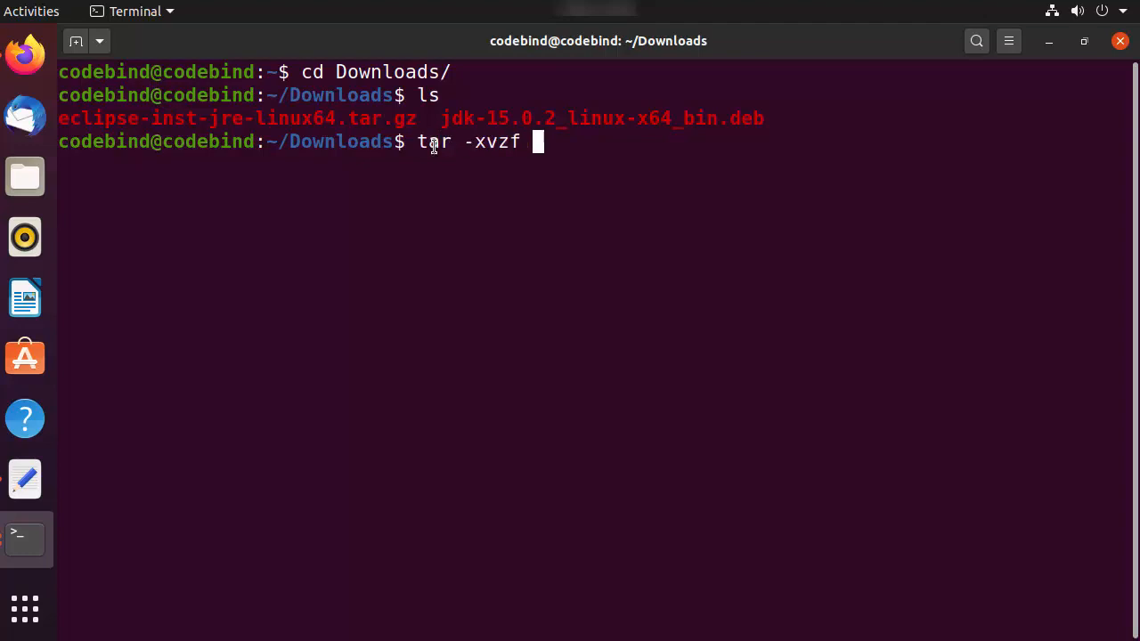
pyautogui.write('e')
pyautogui.press('Tab')
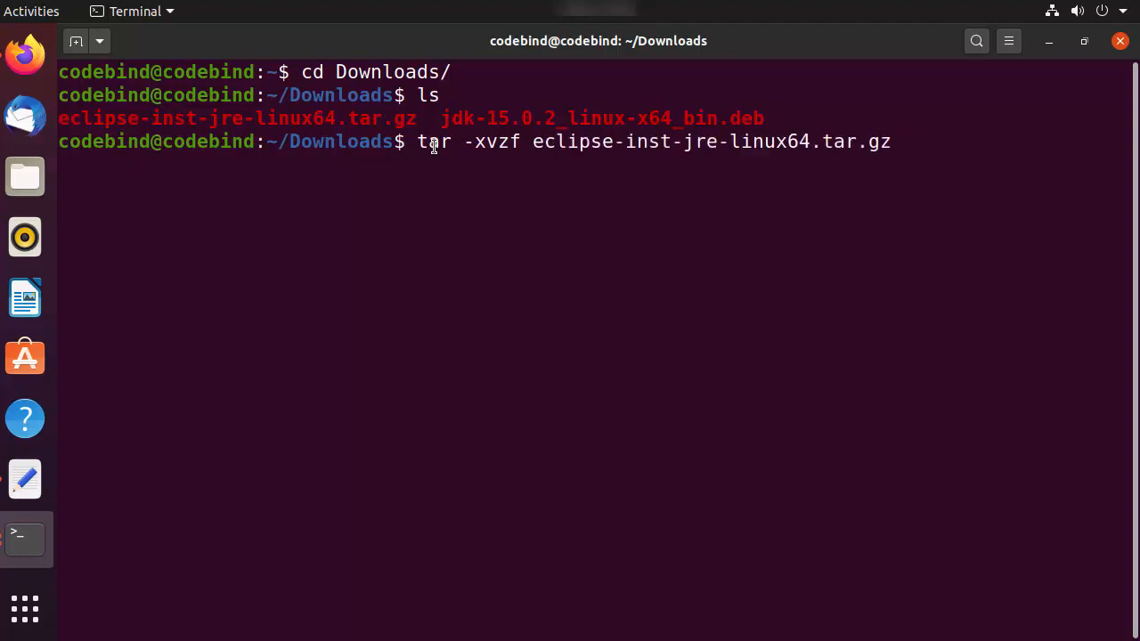
# Step: View the file options for eclipse-inst-jre-linux64.tar.gz in the Downloads folder in Files, and return to the terminal
pyautogui.click(24, 181)
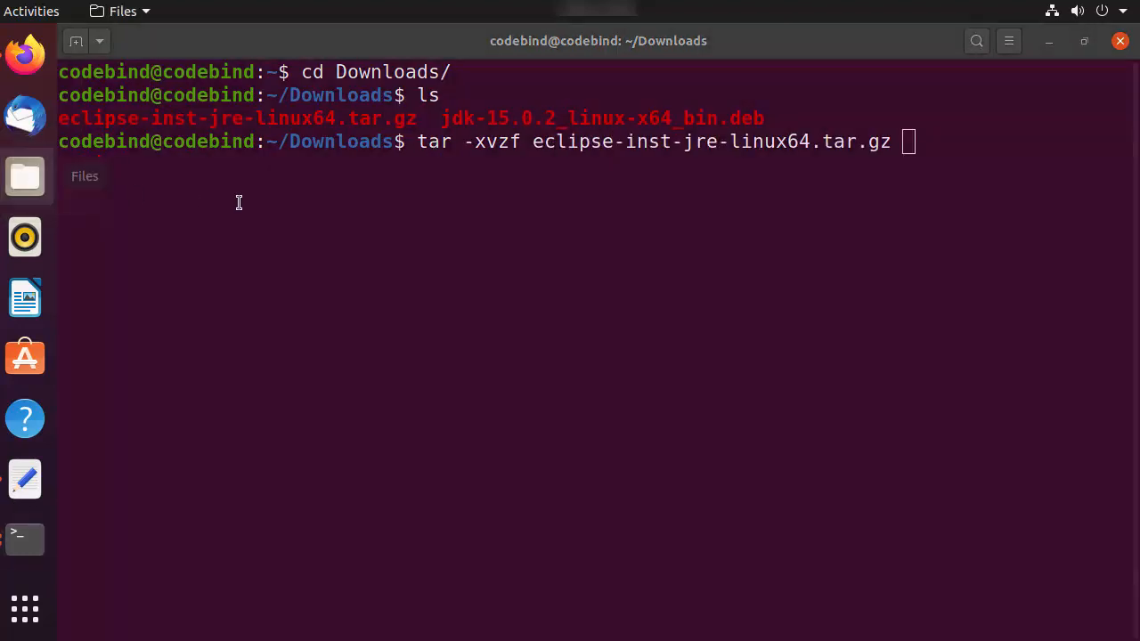
pyautogui.click(196, 292)
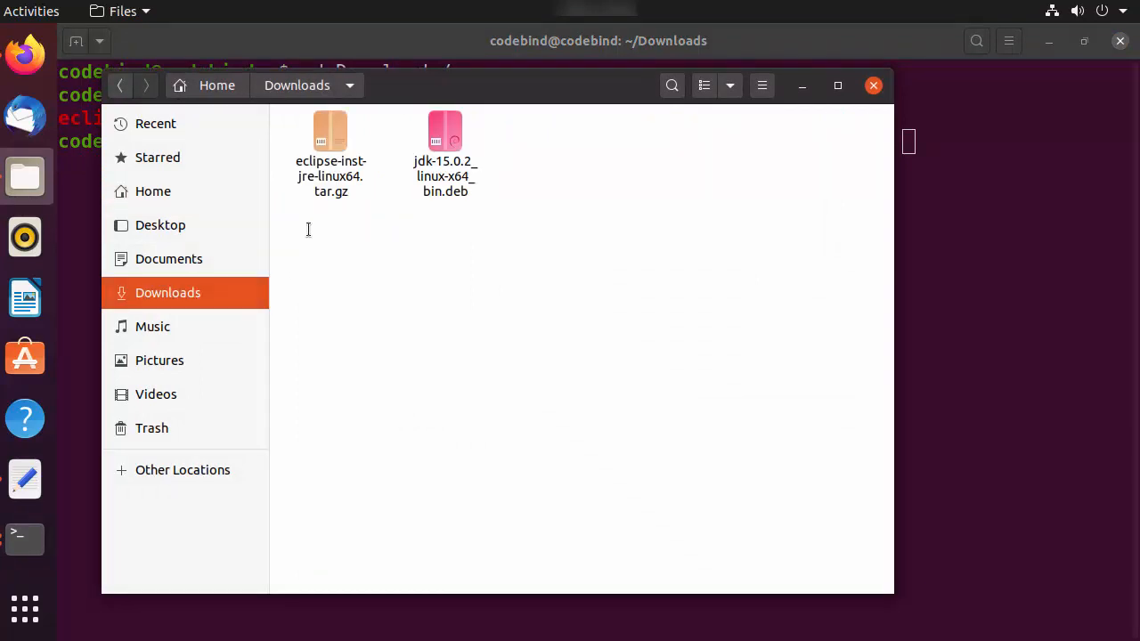
pyautogui.rightClick(339, 159)
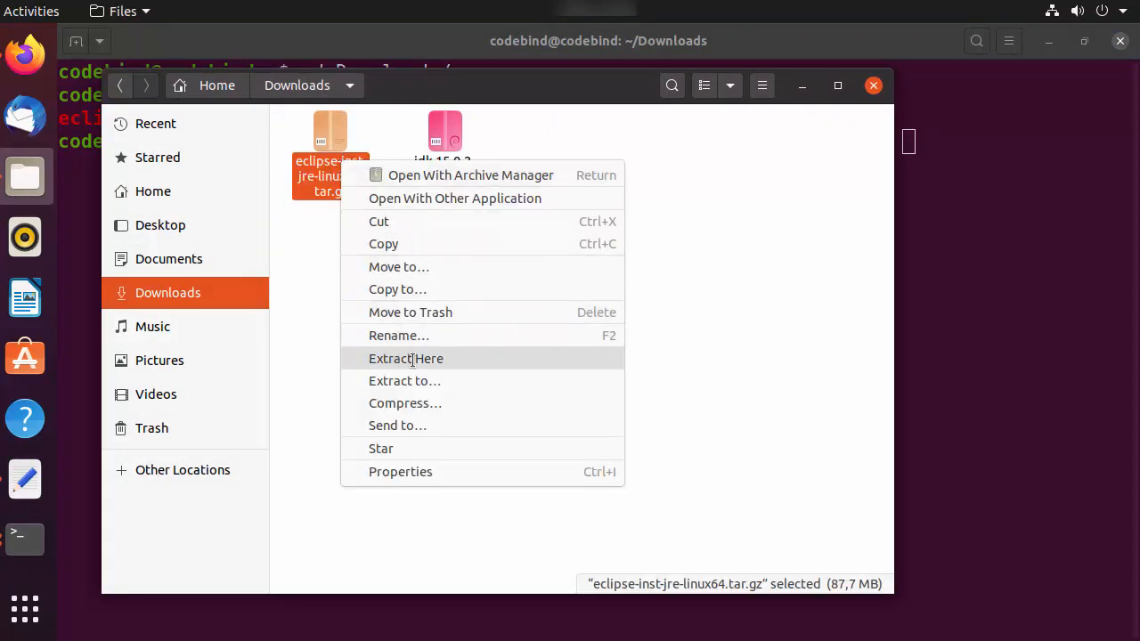
pyautogui.click(948, 326)
pyautogui.click(962, 314)
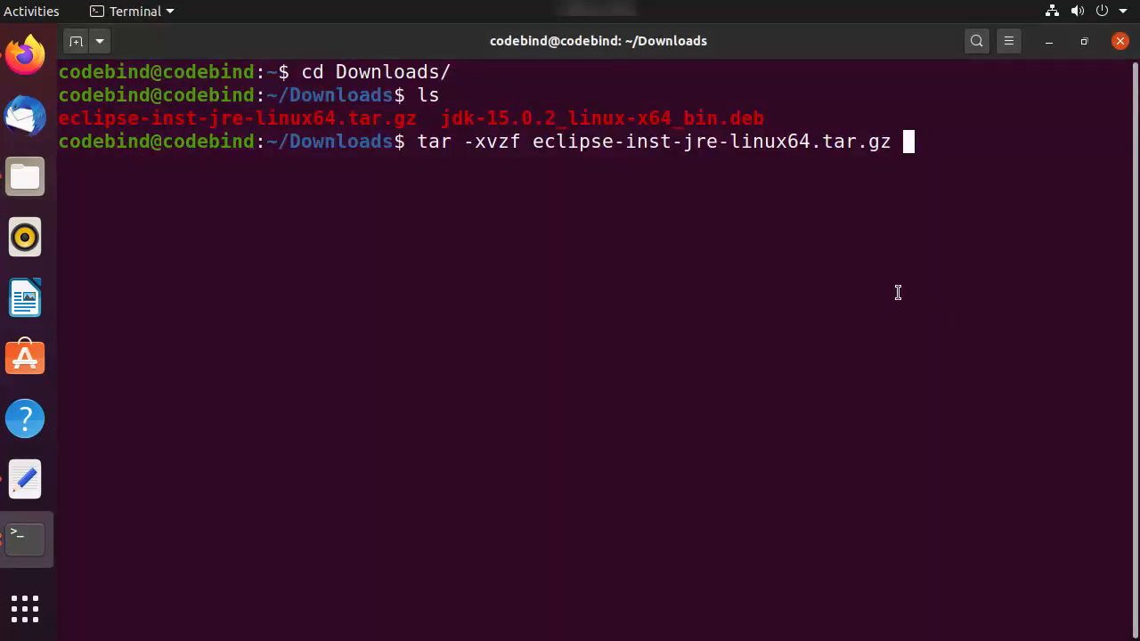
# Step: Run the prepared tar extraction and open the extracted eclipse-installer folder in Files
pyautogui.press('Return')
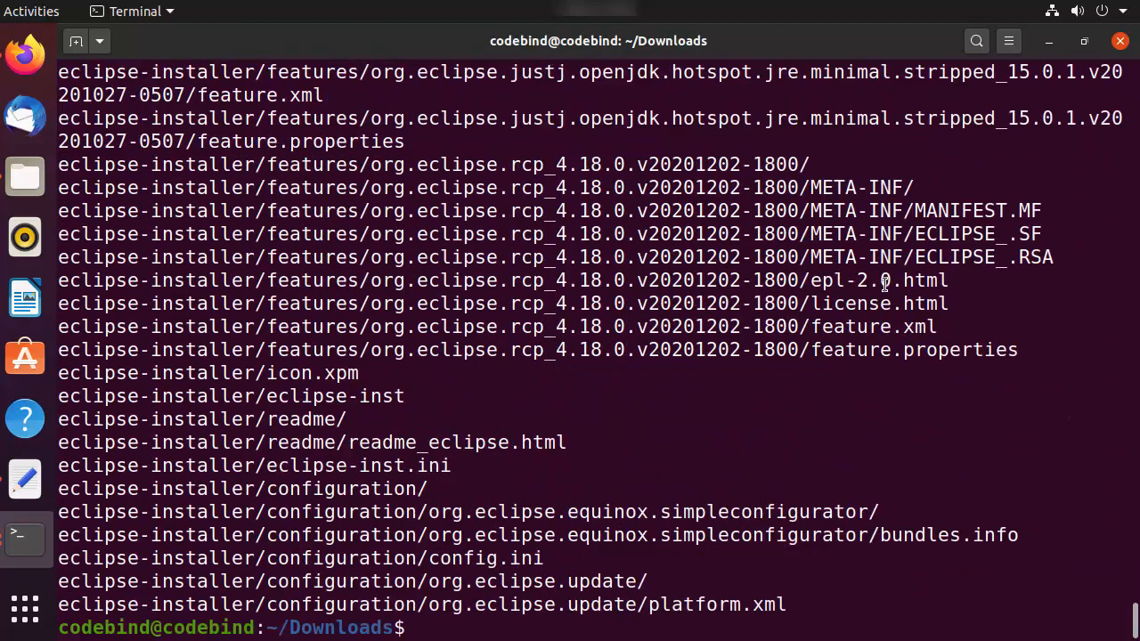
pyautogui.click(24, 176)
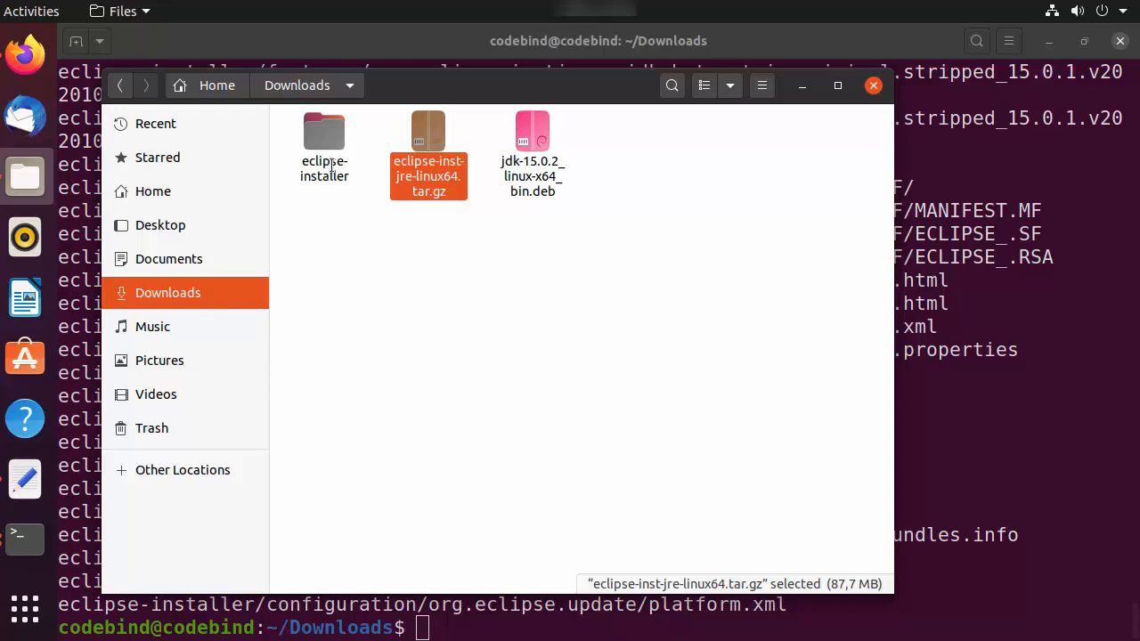
pyautogui.click(329, 167)
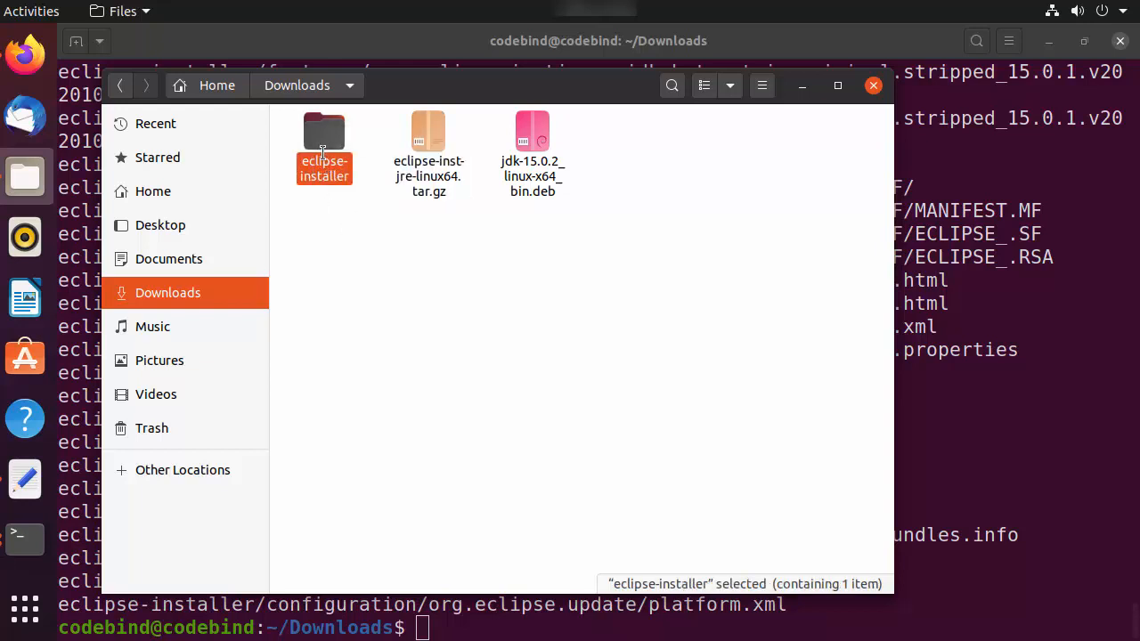
pyautogui.doubleClick(322, 142)
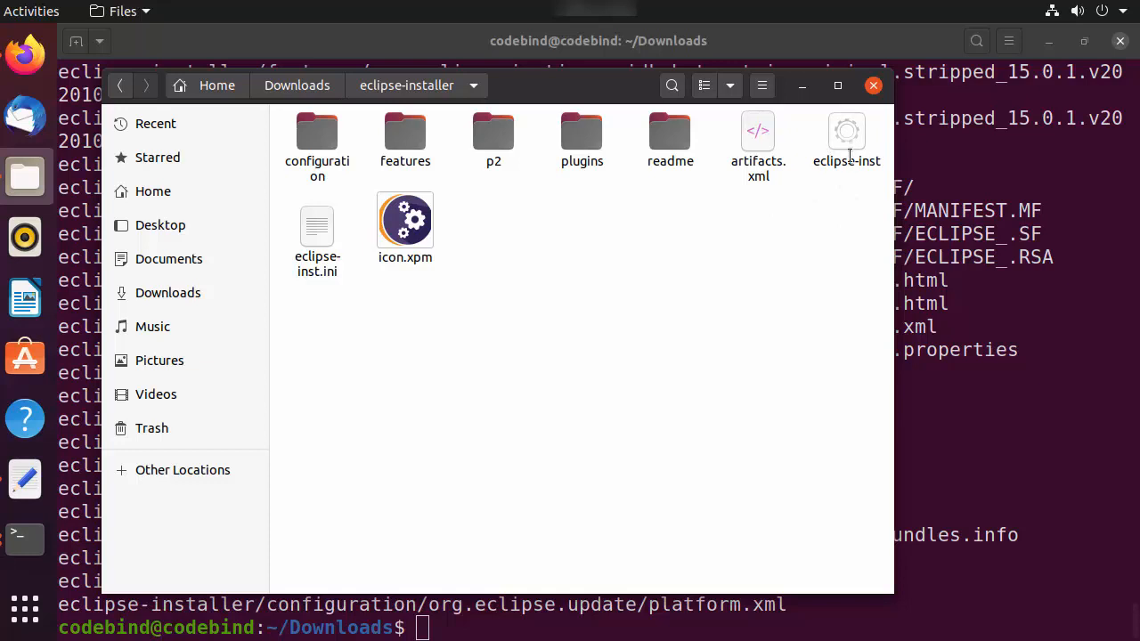
# Step: Return to the terminal in the Downloads directory and clear its output
pyautogui.click(951, 218)
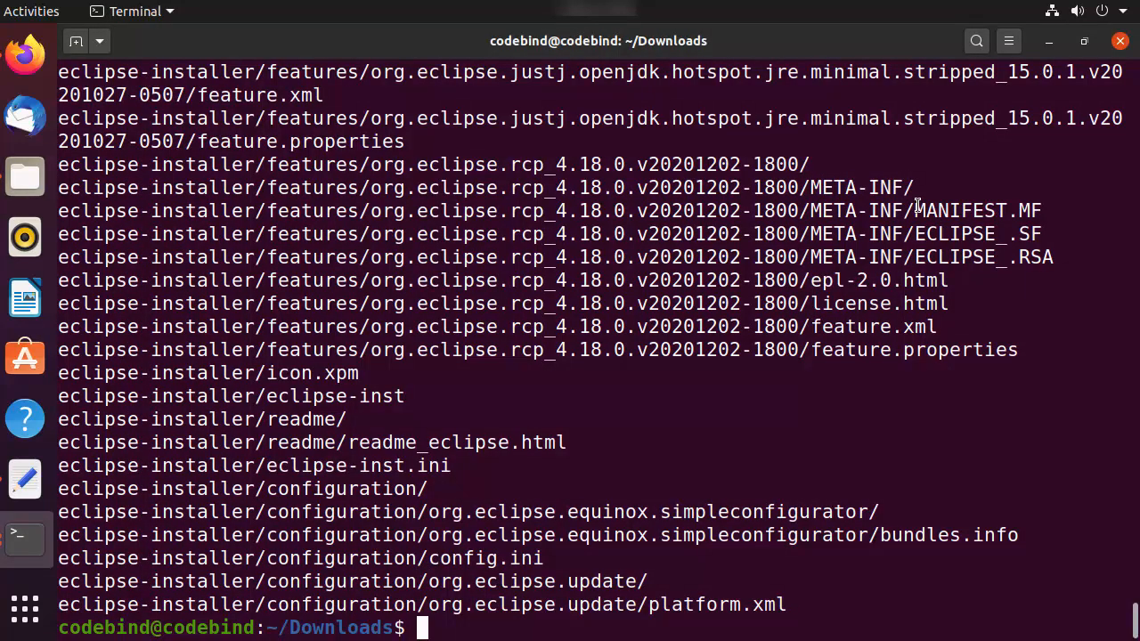
pyautogui.write('clear')
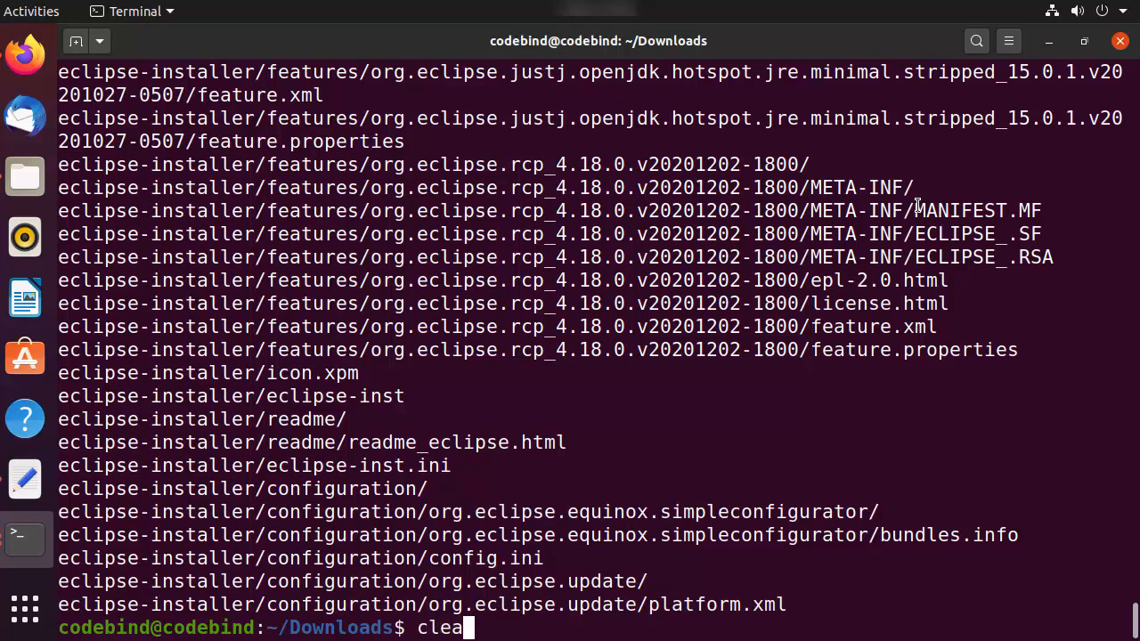
pyautogui.press('Return')
# Step: Change to the eclipse-installer directory in the terminal and list its files with ls
pyautogui.write('l')
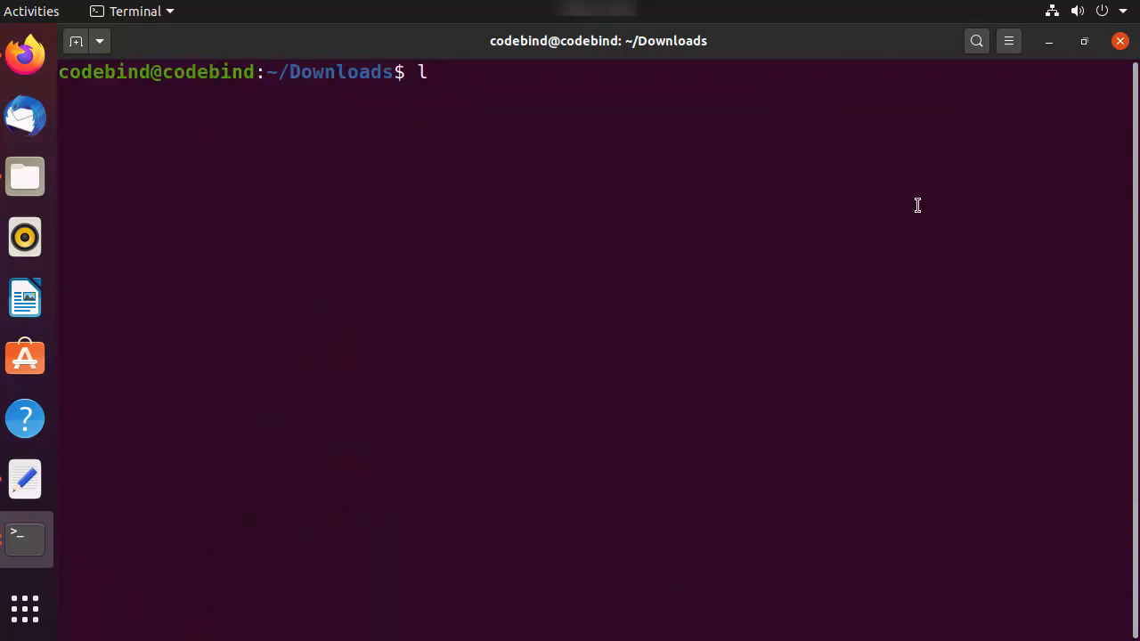
pyautogui.press('BackSpace')
pyautogui.write('cd eclipse-installer/')
pyautogui.press('Return')
pyautogui.write('ls')
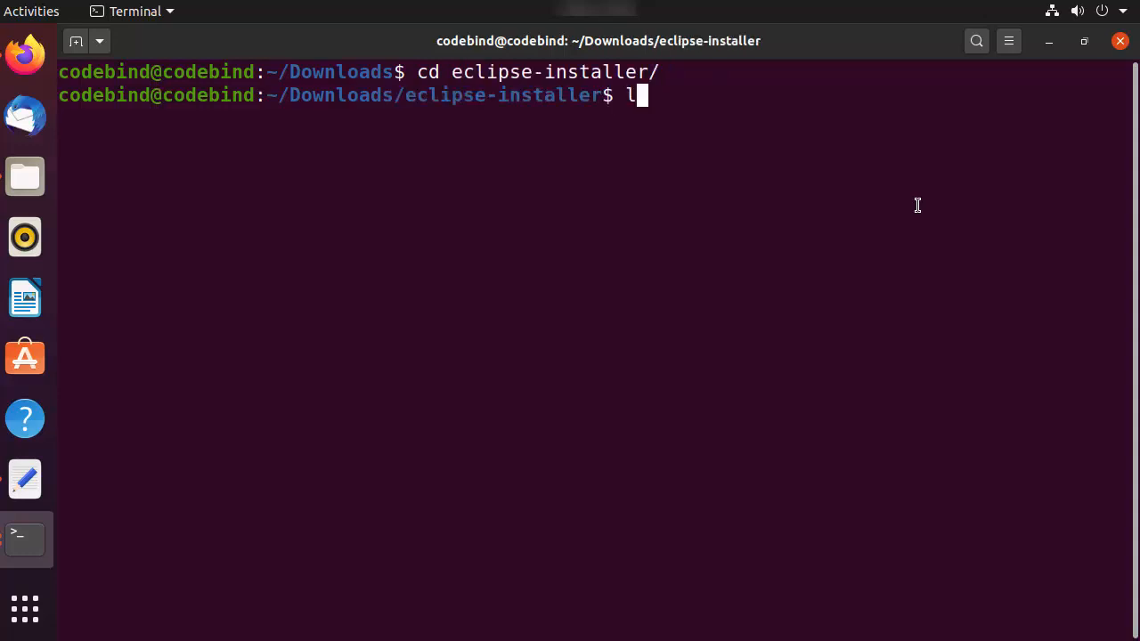
pyautogui.press('Return')
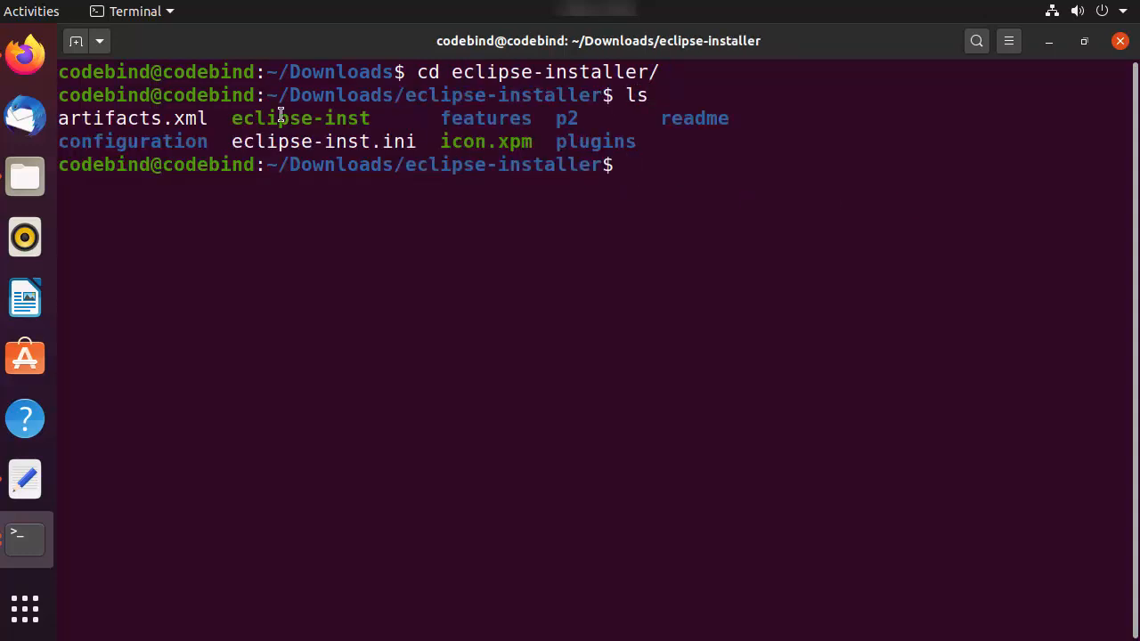
# Step: Copy the eclipse-inst file name from the listing and run ./eclipse-inst to start the Eclipse installer
pyautogui.moveTo(232, 118); pyautogui.dragTo(369, 119)
pyautogui.press('super+c')
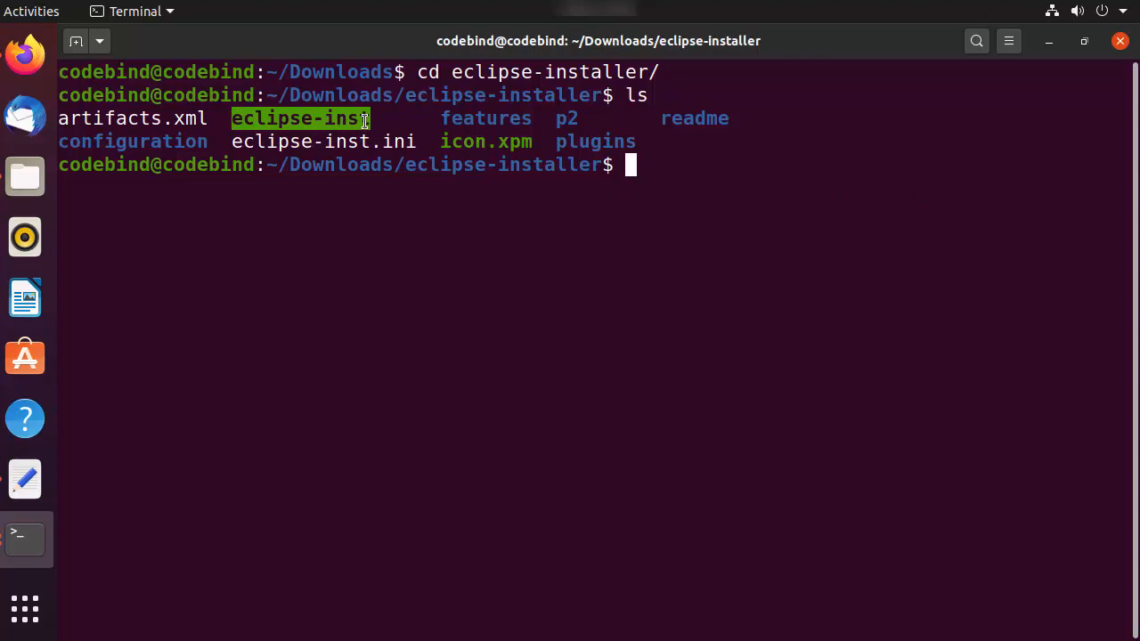
pyautogui.click(703, 149)
pyautogui.write('.')
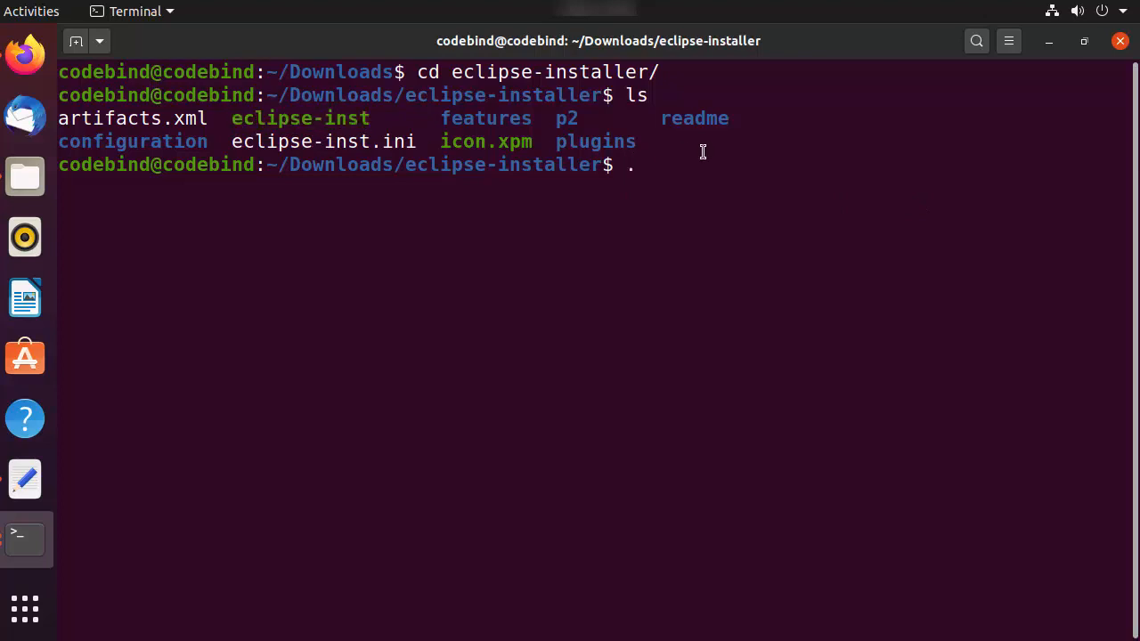
pyautogui.write('/')
pyautogui.middleClick(703, 151)
pyautogui.press('Return')
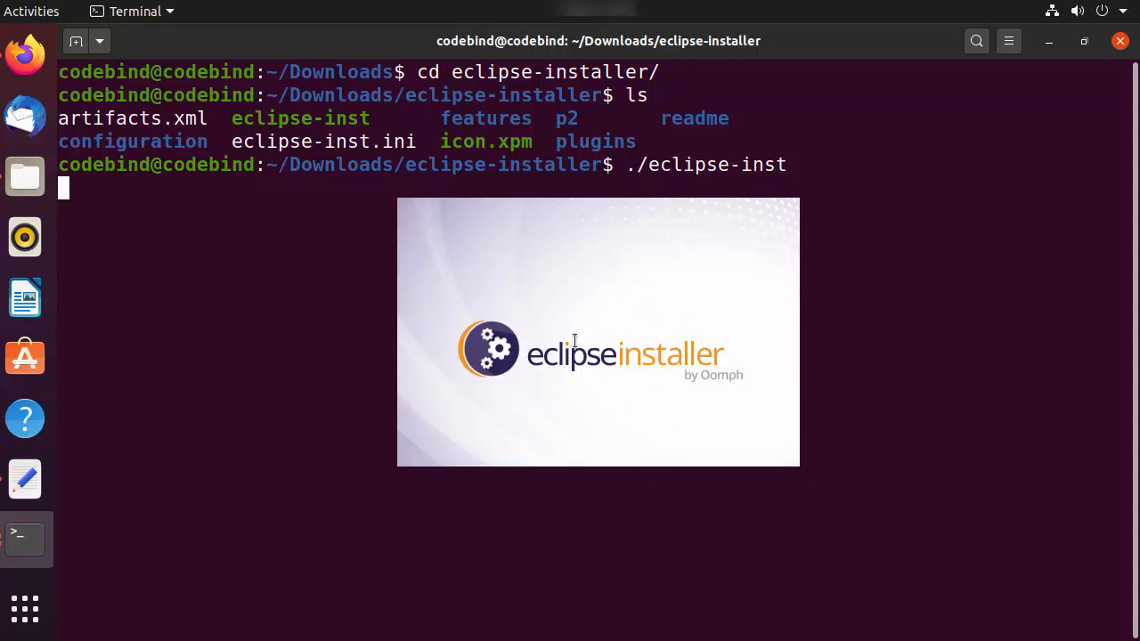
# Step: Minimize the two terminal windows and the Files window to clear the desktop for the installer
pyautogui.click(1052, 43)
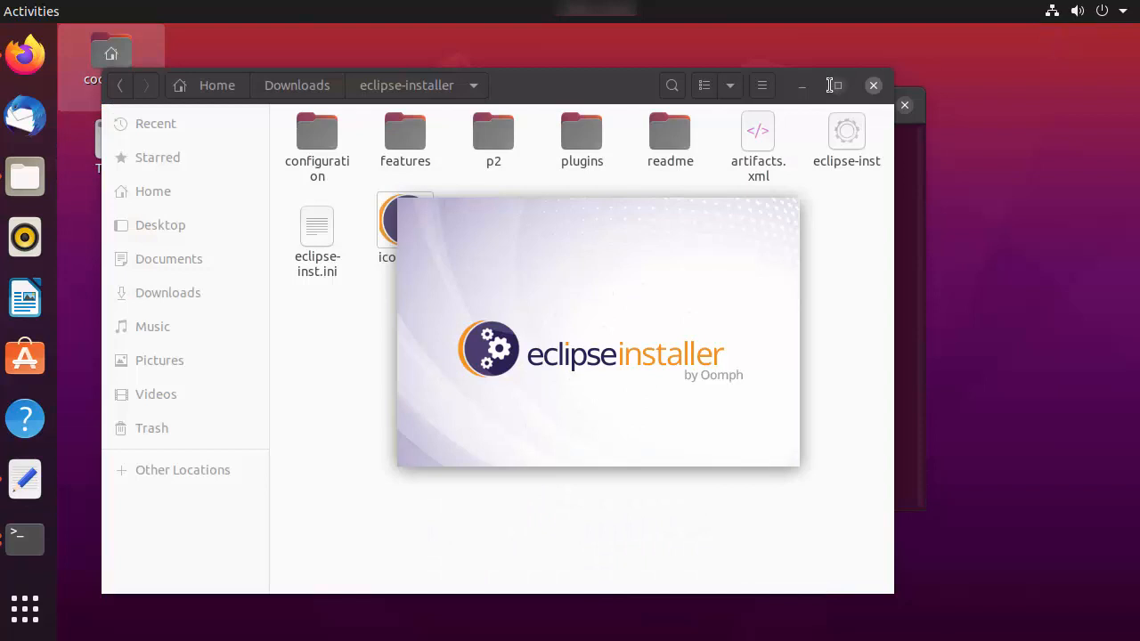
pyautogui.click(802, 85)
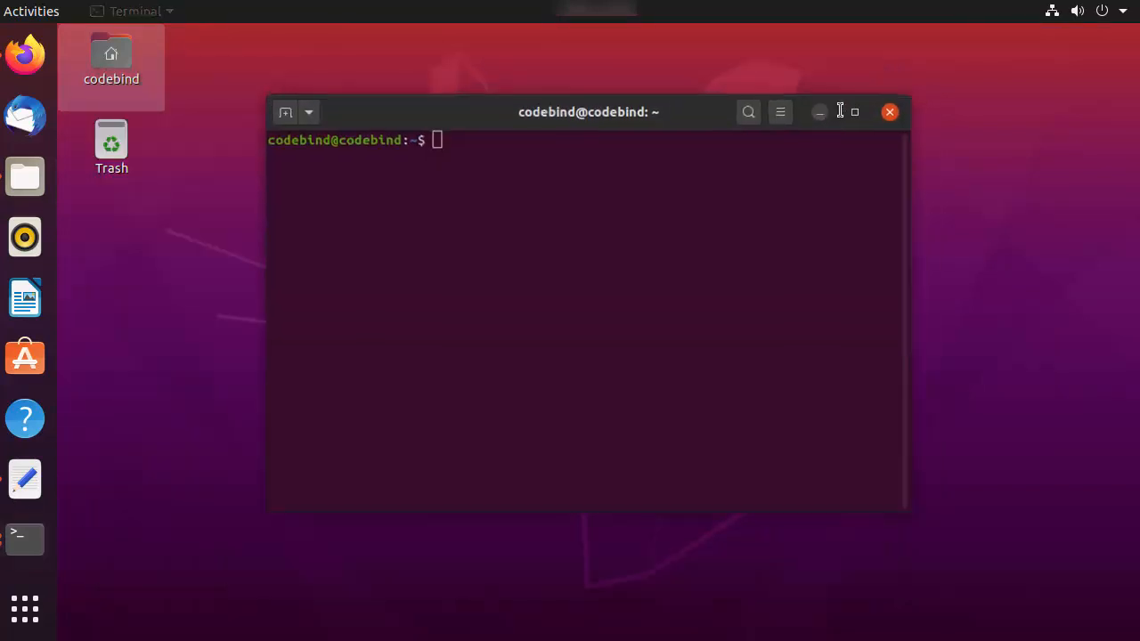
pyautogui.click(835, 106)
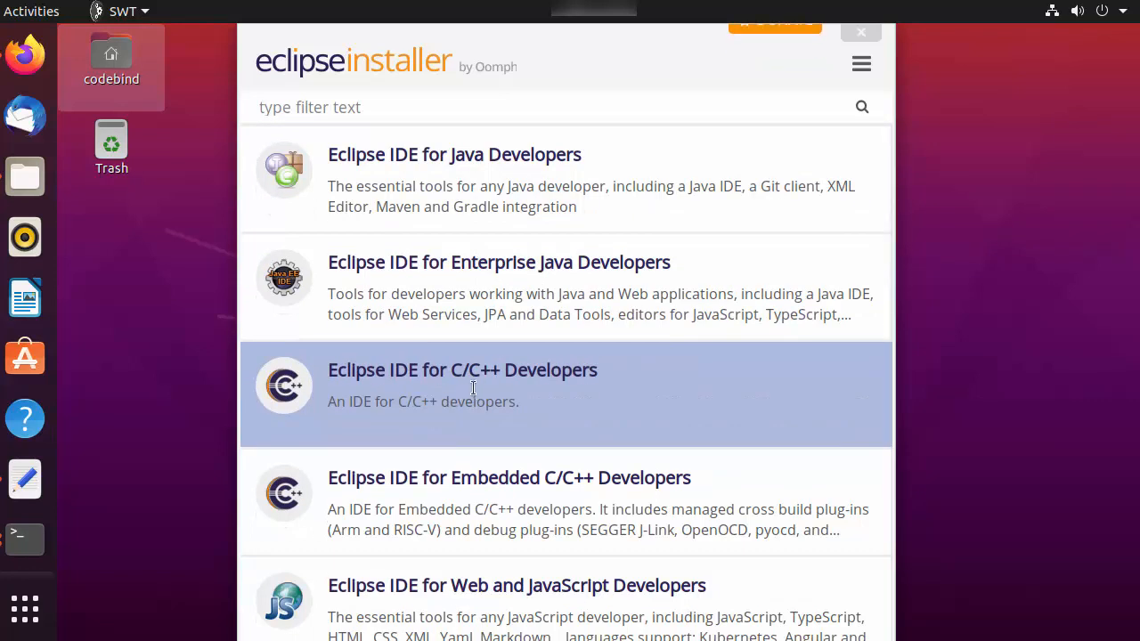
# Step: Browse the installer's package list and choose Eclipse IDE for Java Developers
pyautogui.scroll(-1, 473, 388)
pyautogui.scroll(-4, 472, 425)
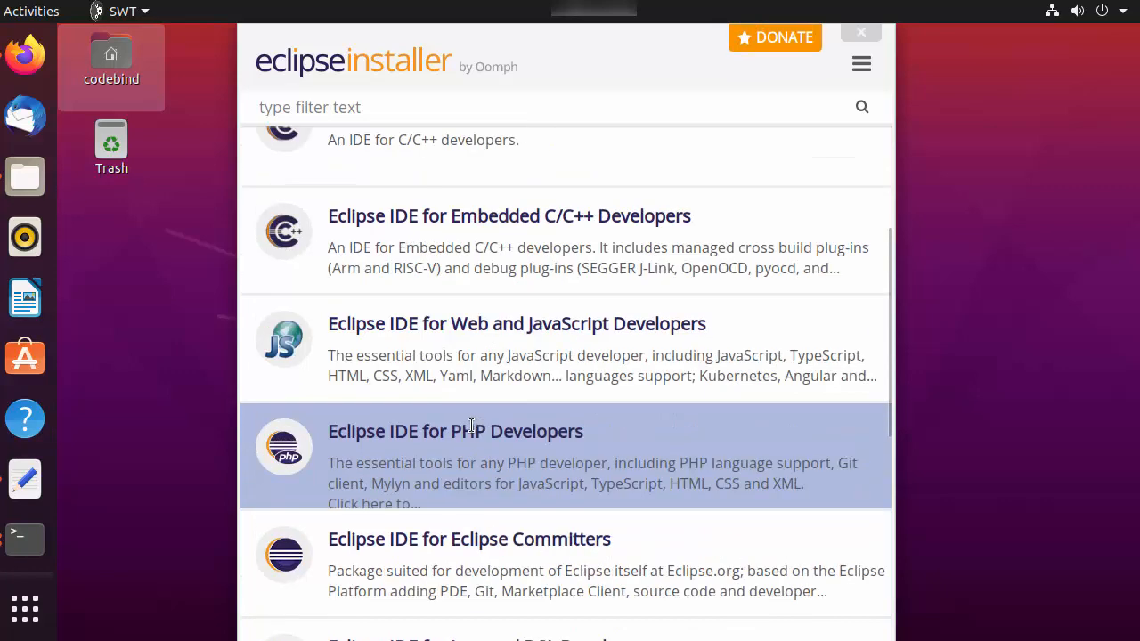
pyautogui.scroll(-6, 471, 425)
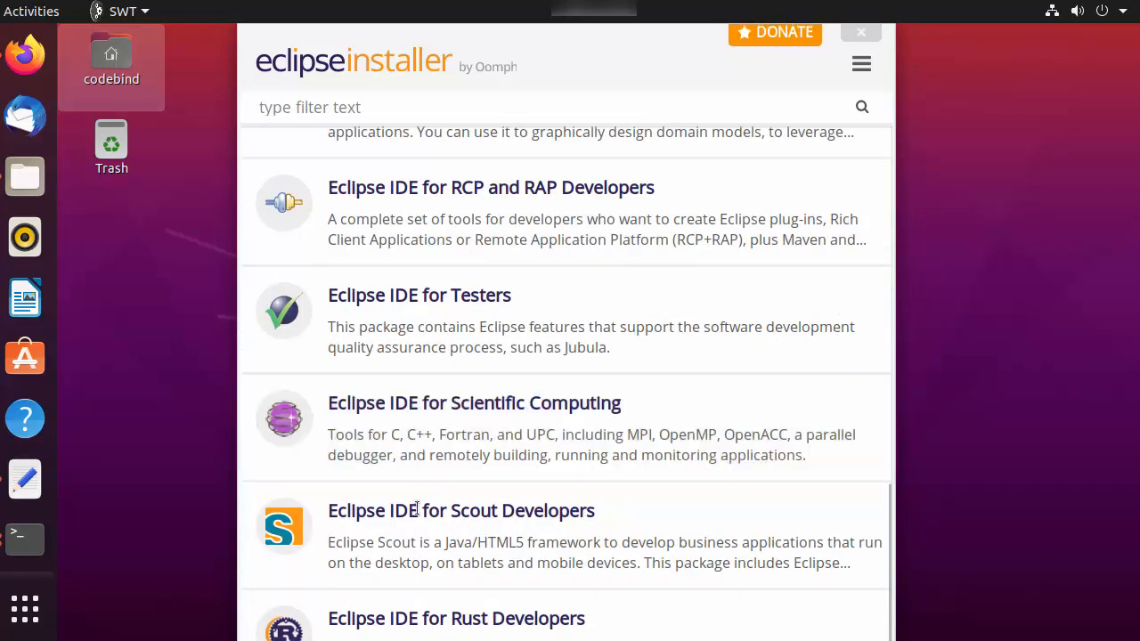
pyautogui.scroll(11, 480, 528)
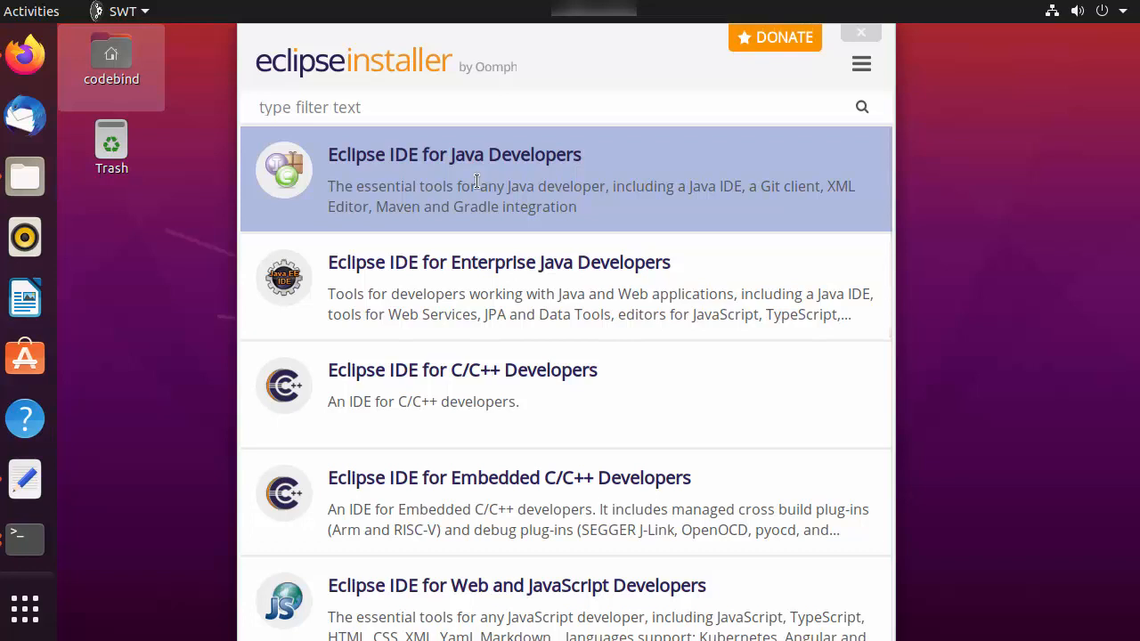
pyautogui.click(476, 181)
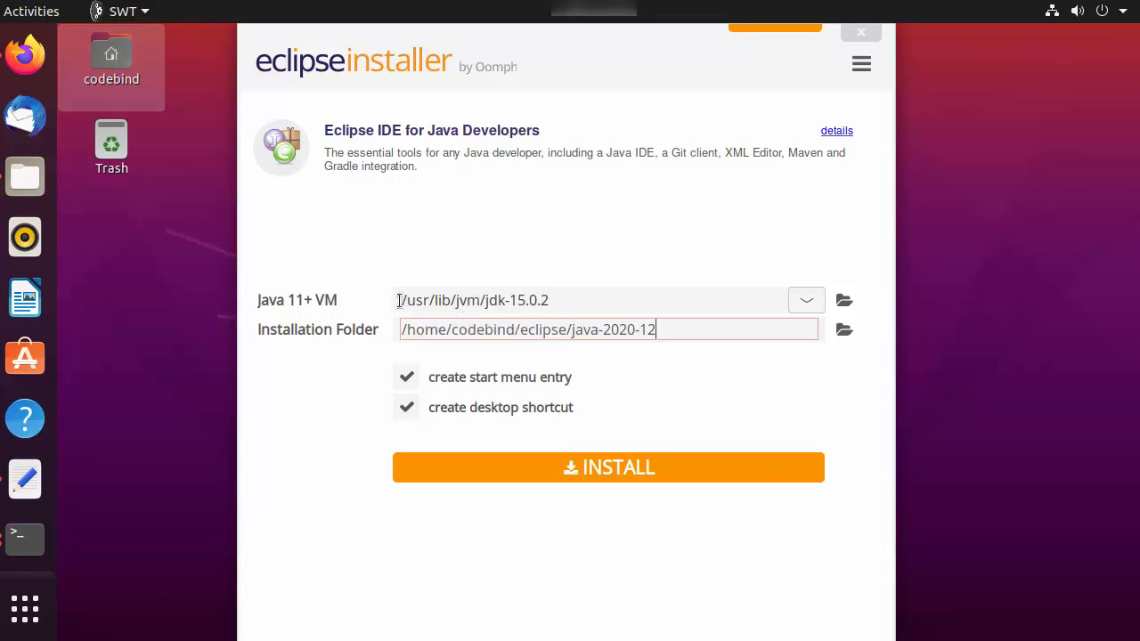
# Step: Keep /usr/lib/jvm/jdk-15.0.2 as the Java VM and install the package, accepting the Eclipse Foundation Software User Agreement
pyautogui.click(566, 300)
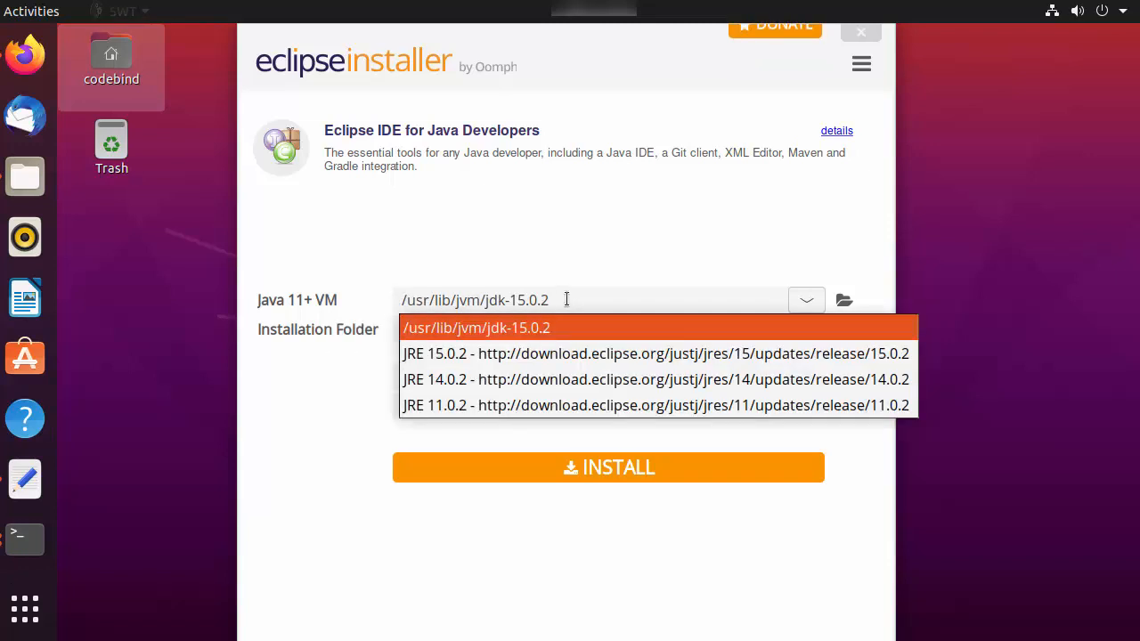
pyautogui.click(545, 234)
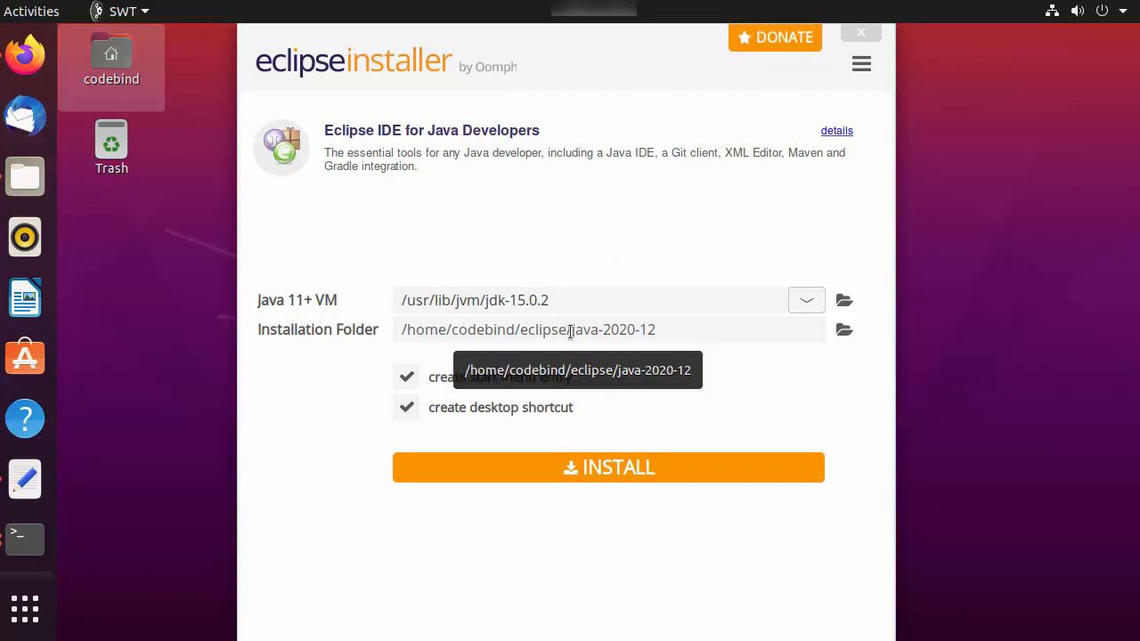
pyautogui.click(609, 470)
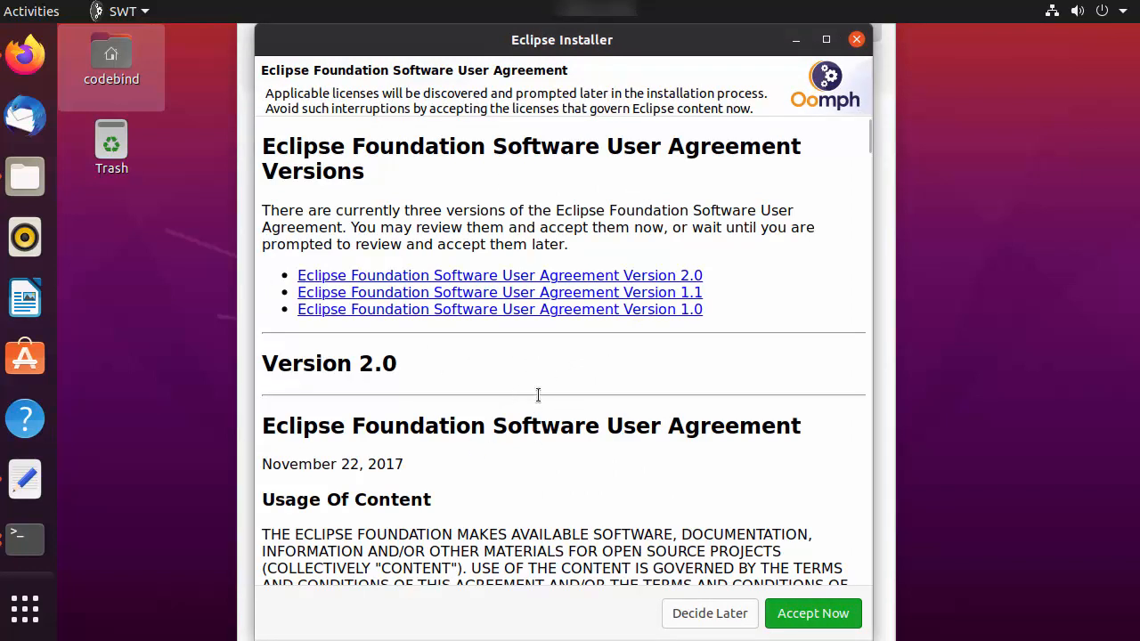
pyautogui.click(799, 613)
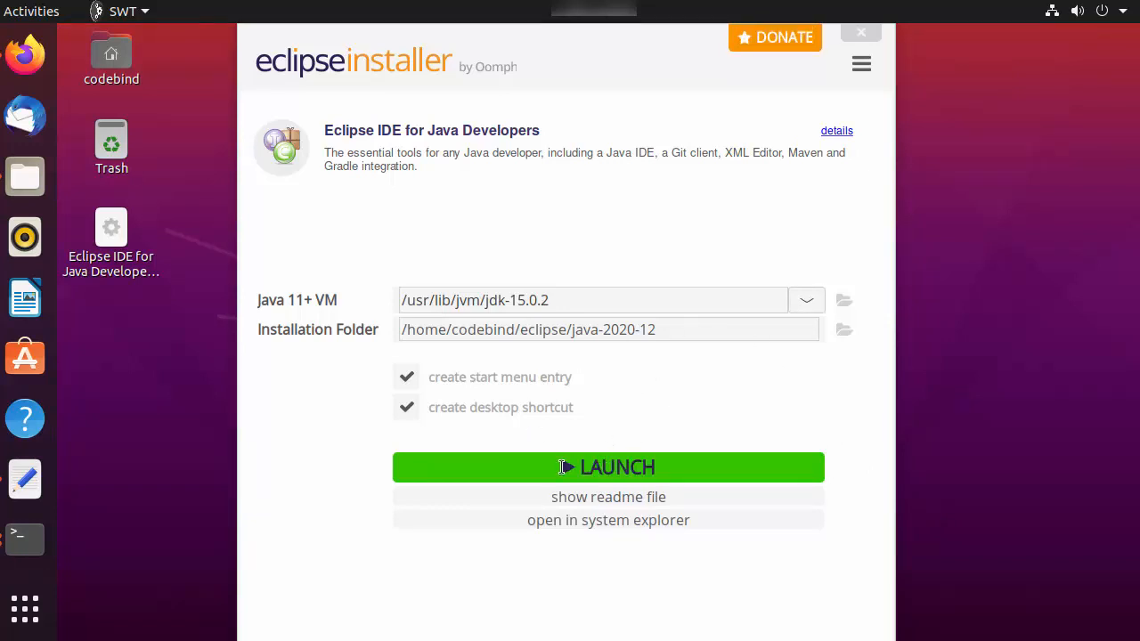
# Step: Launch the installed Eclipse IDE with /home/codebind/eclipse-workspace as the workspace
pyautogui.click(586, 468)
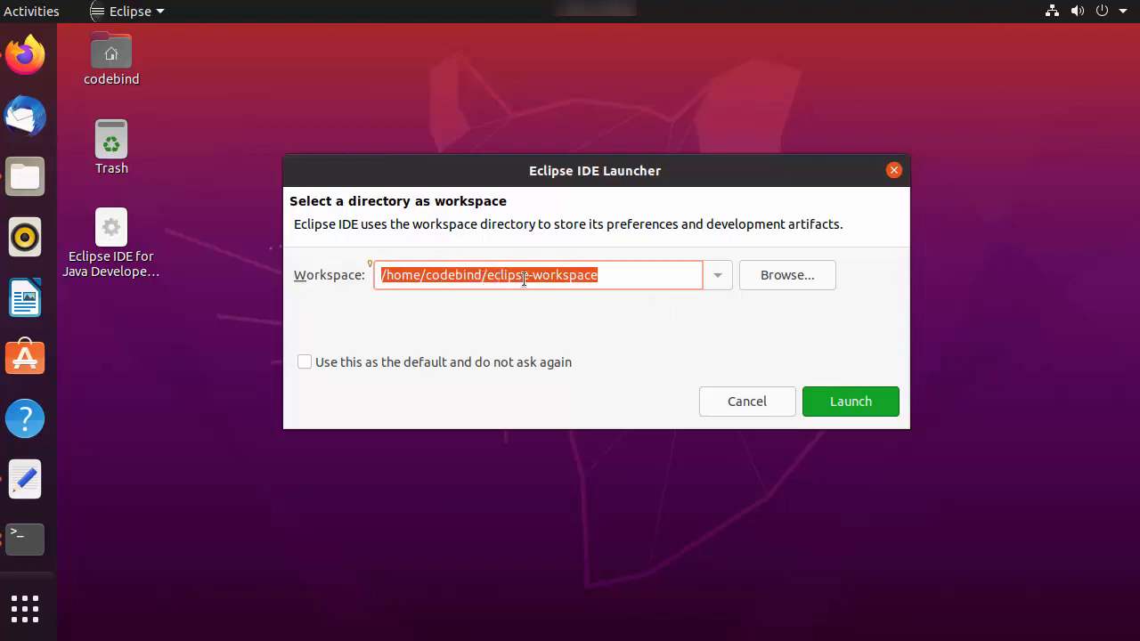
pyautogui.click(825, 404)
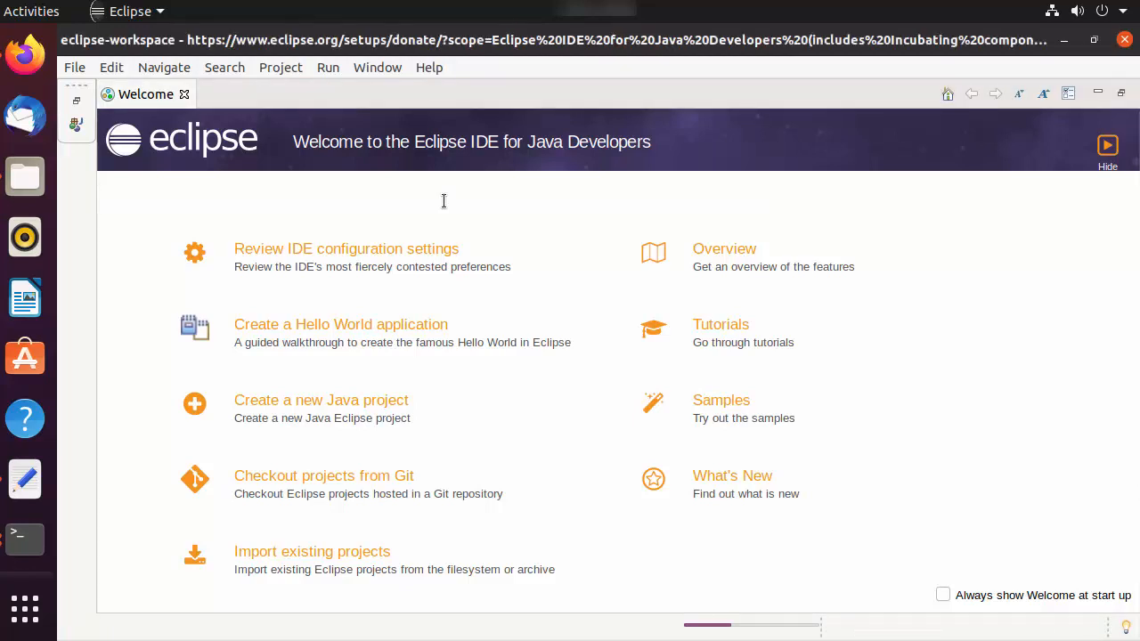
# Step: Start a new Java project named Hello, keeping JavaSE-15 as the execution environment JRE
pyautogui.click(74, 68)
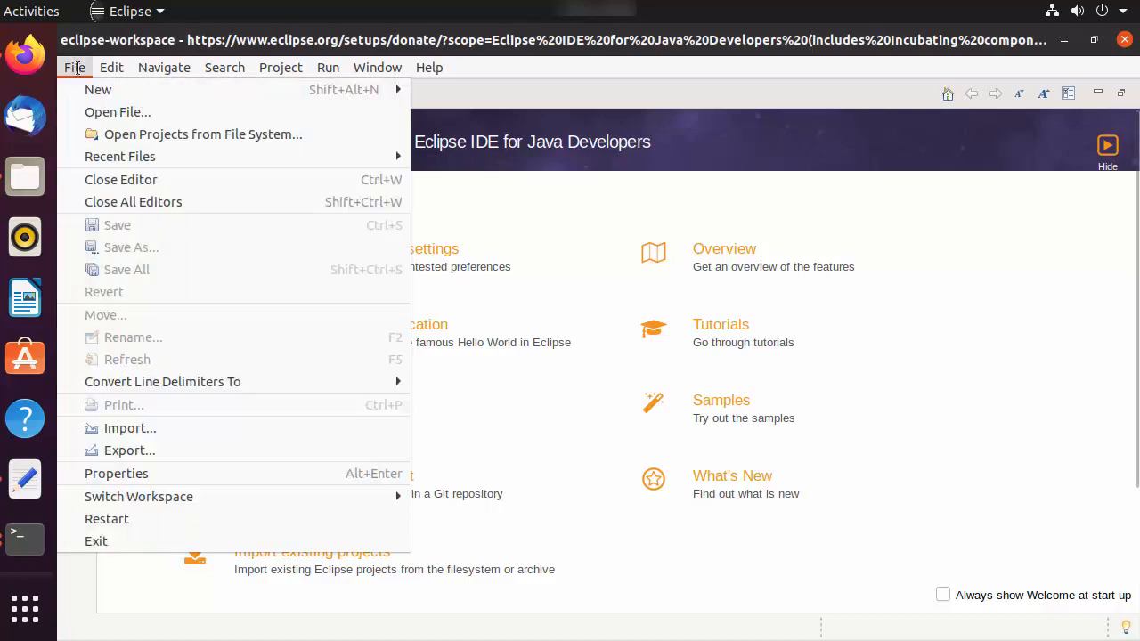
pyautogui.moveTo(392, 89)
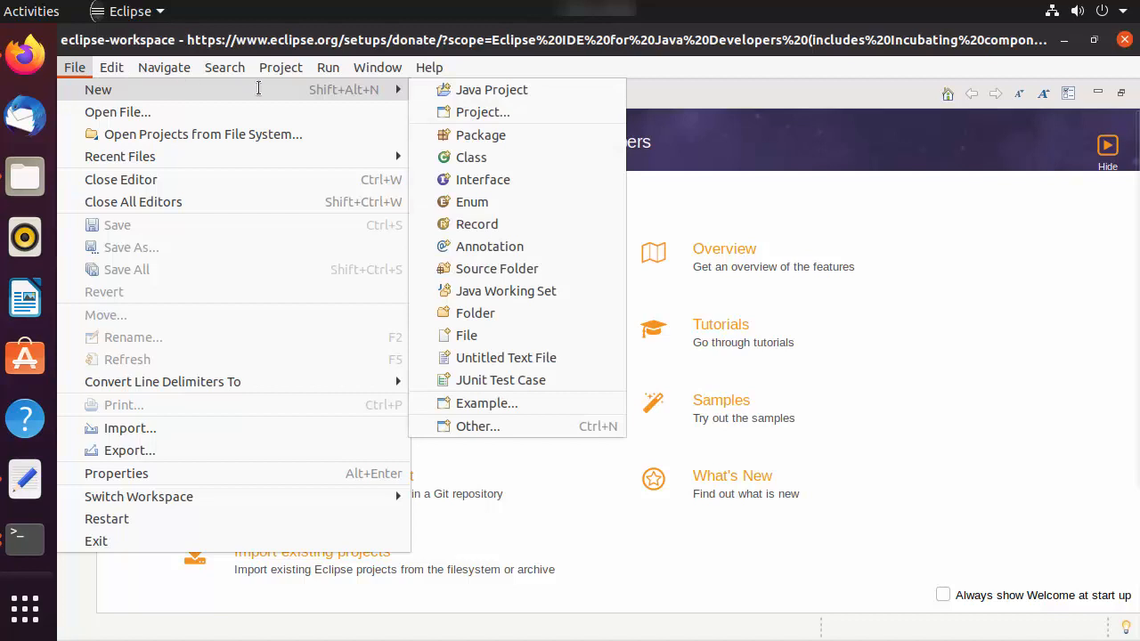
pyautogui.click(459, 90)
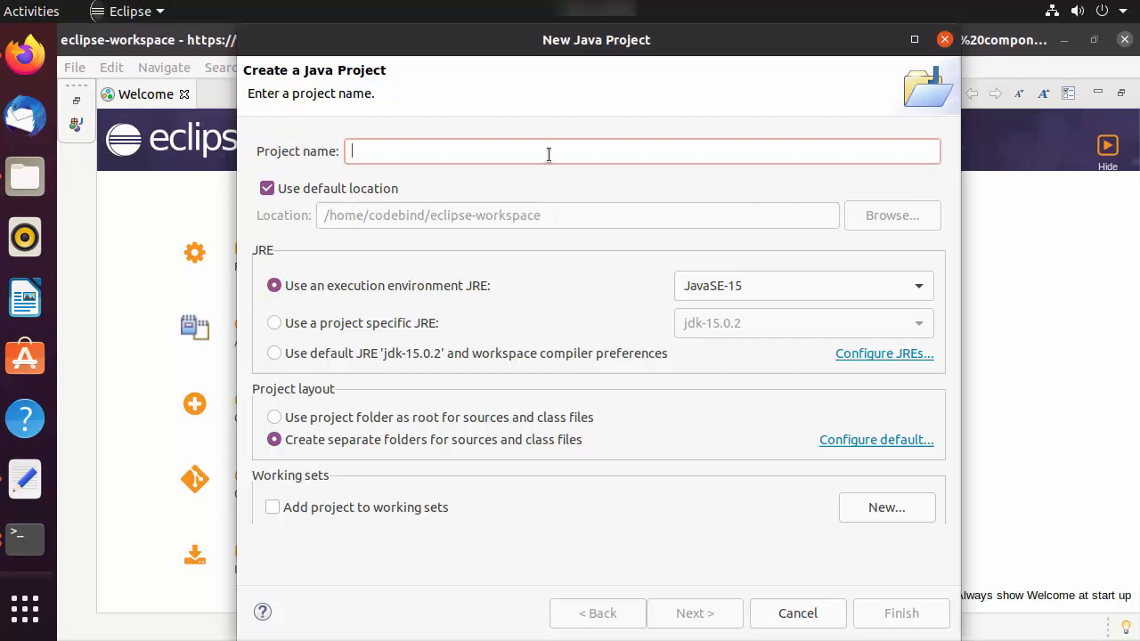
pyautogui.write('Hello')
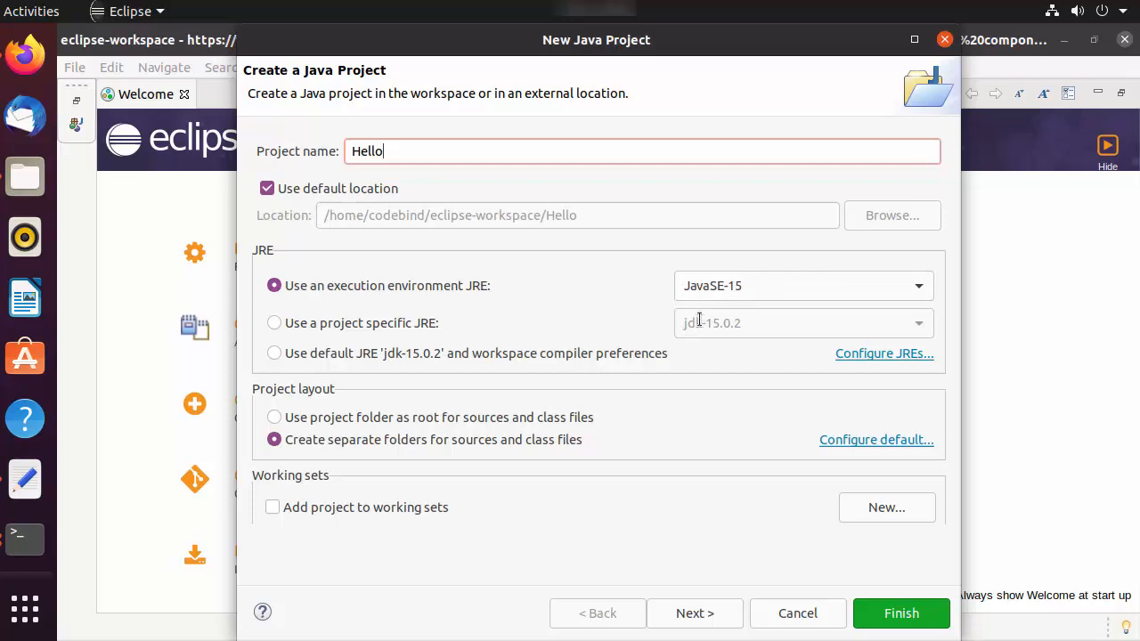
pyautogui.click(725, 294)
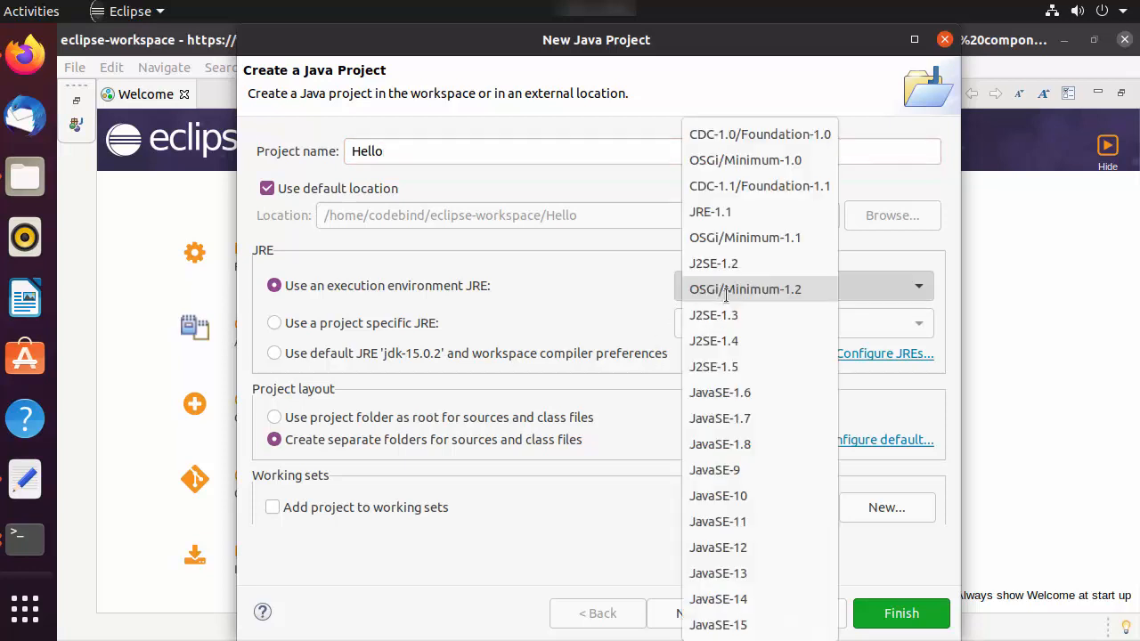
pyautogui.click(590, 305)
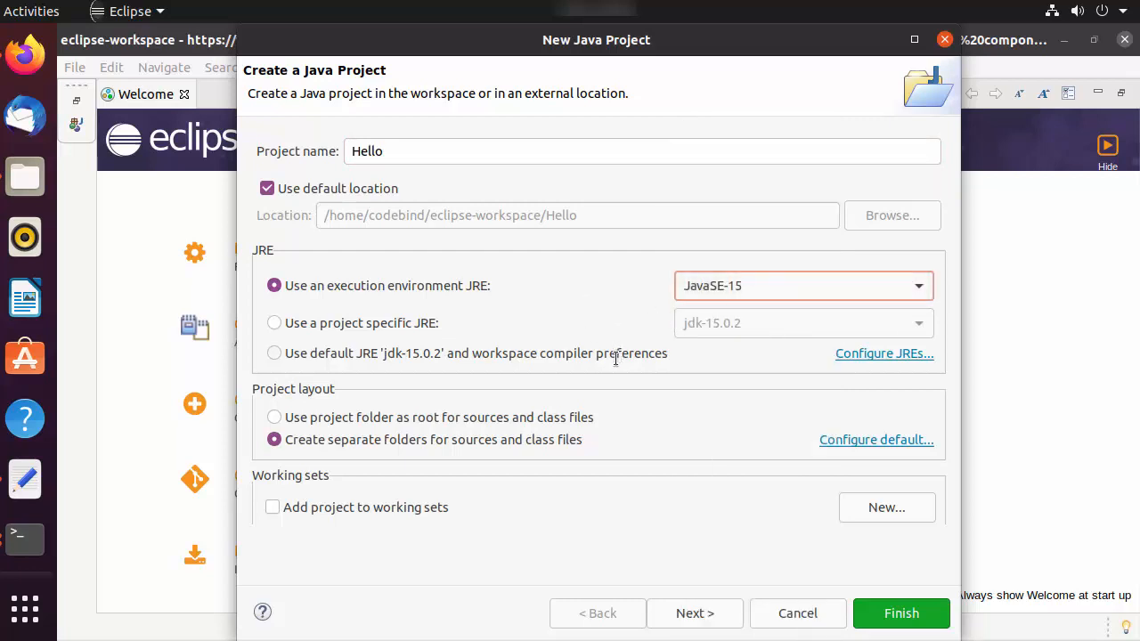
# Step: Review the Java build settings, finish the Hello project without creating module-info.java, and minimize the Welcome page
pyautogui.click(680, 614)
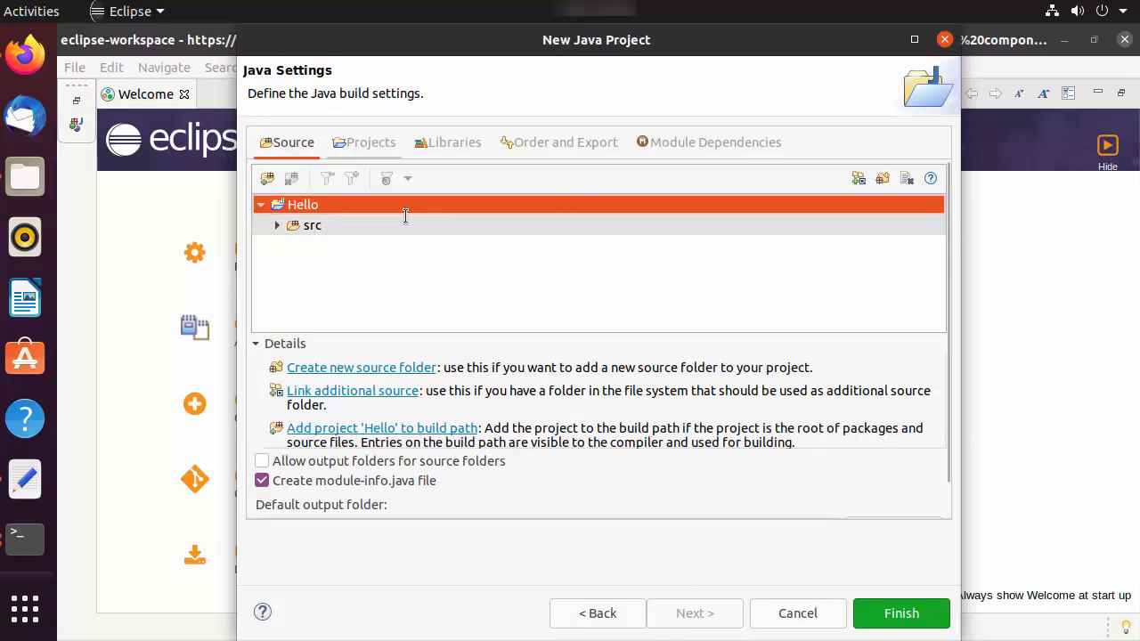
pyautogui.click(367, 147)
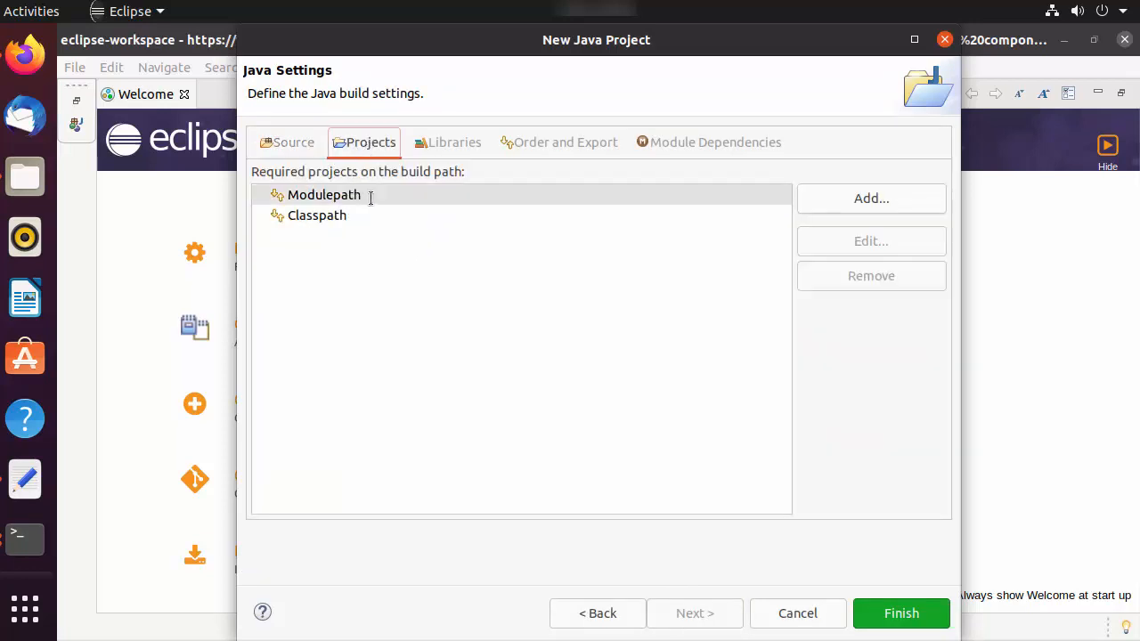
pyautogui.click(429, 146)
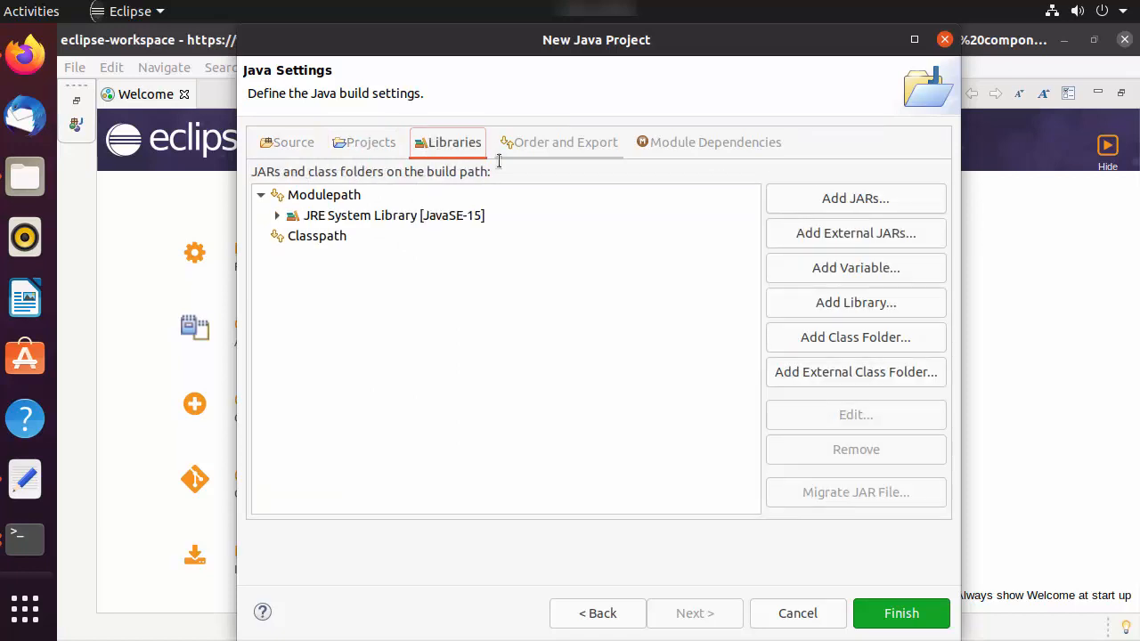
pyautogui.click(525, 144)
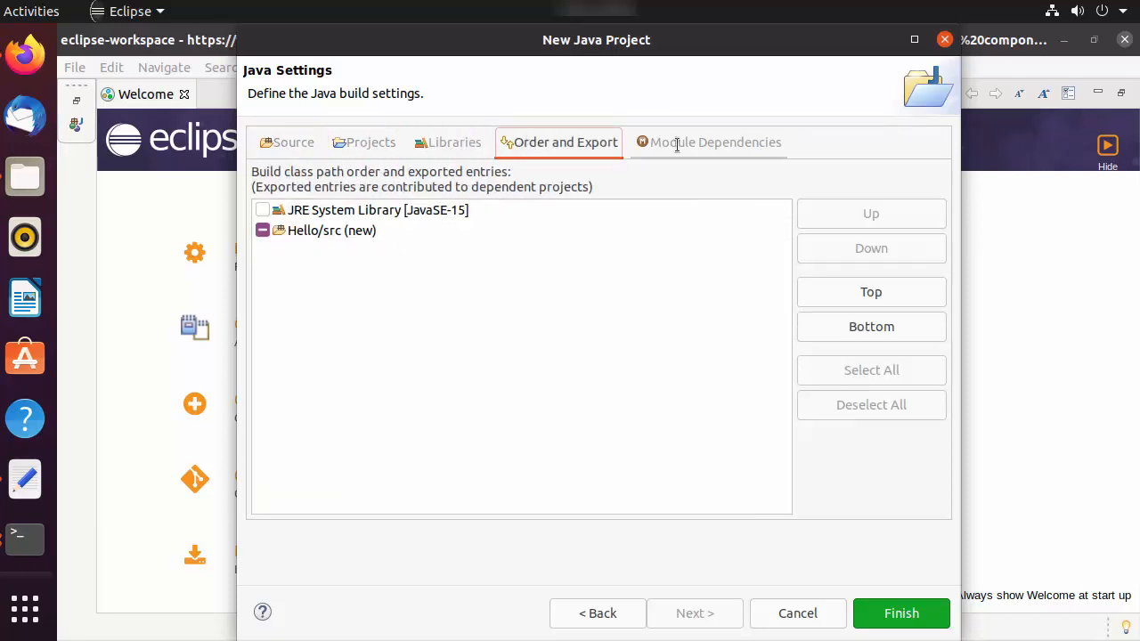
pyautogui.click(304, 142)
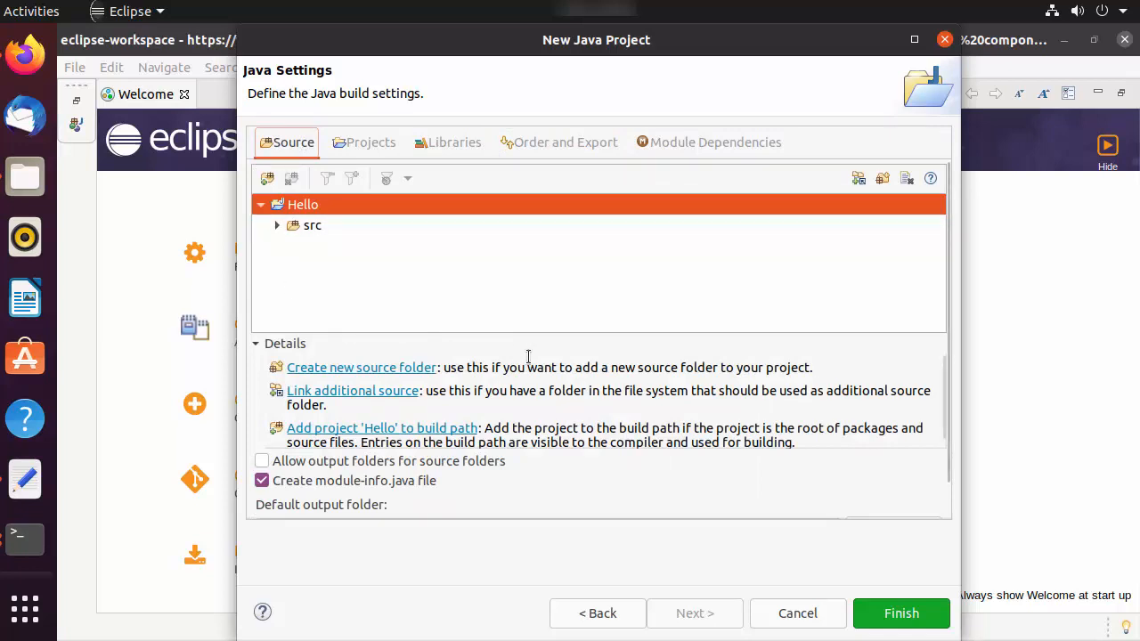
pyautogui.click(900, 613)
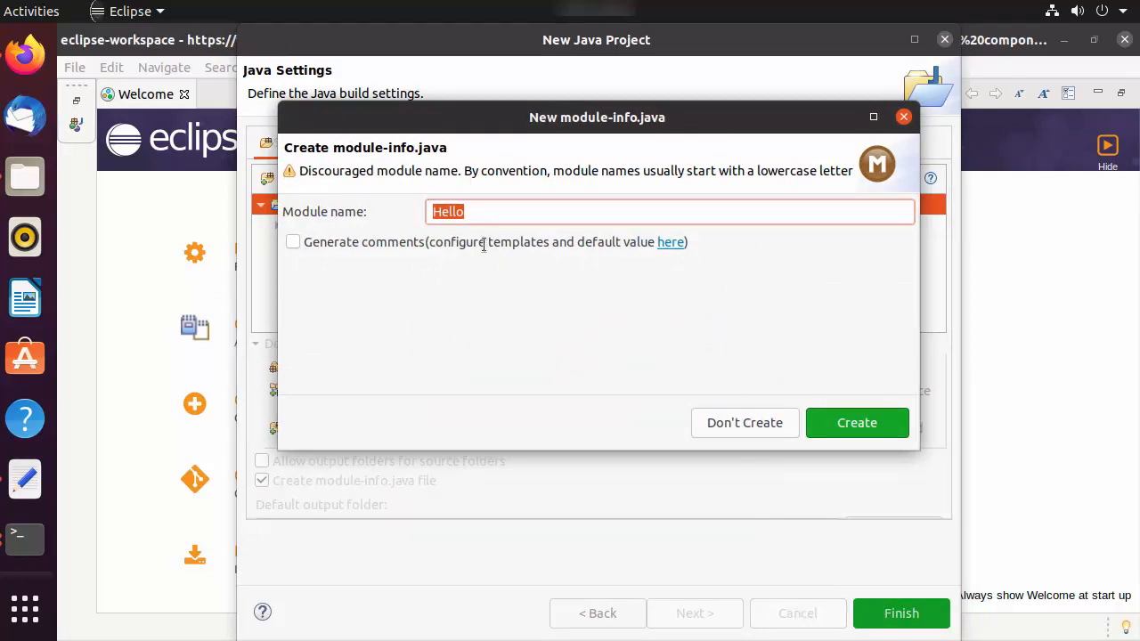
pyautogui.click(720, 422)
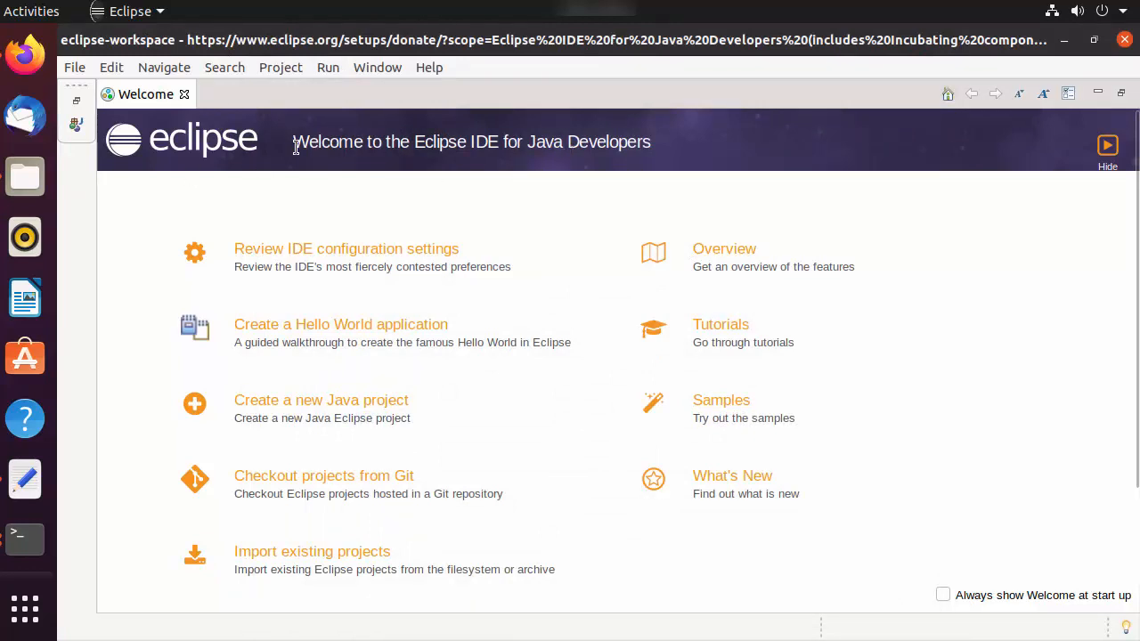
pyautogui.click(1096, 92)
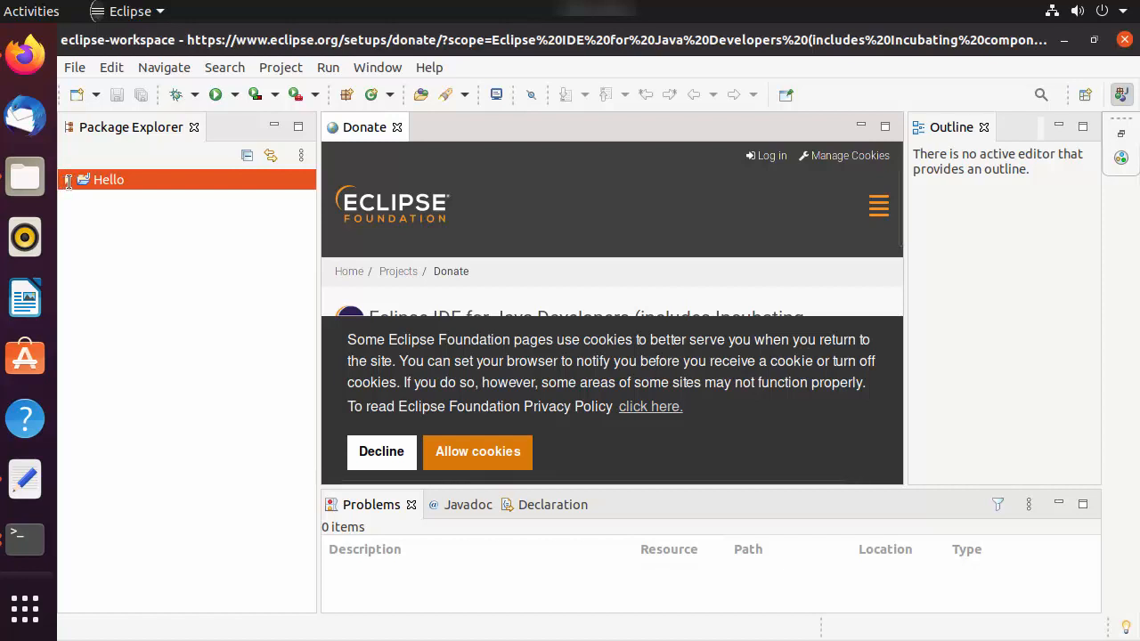
# Step: Close the Donate page and create a package named com.codebind in the Hello project's src folder
pyautogui.click(397, 127)
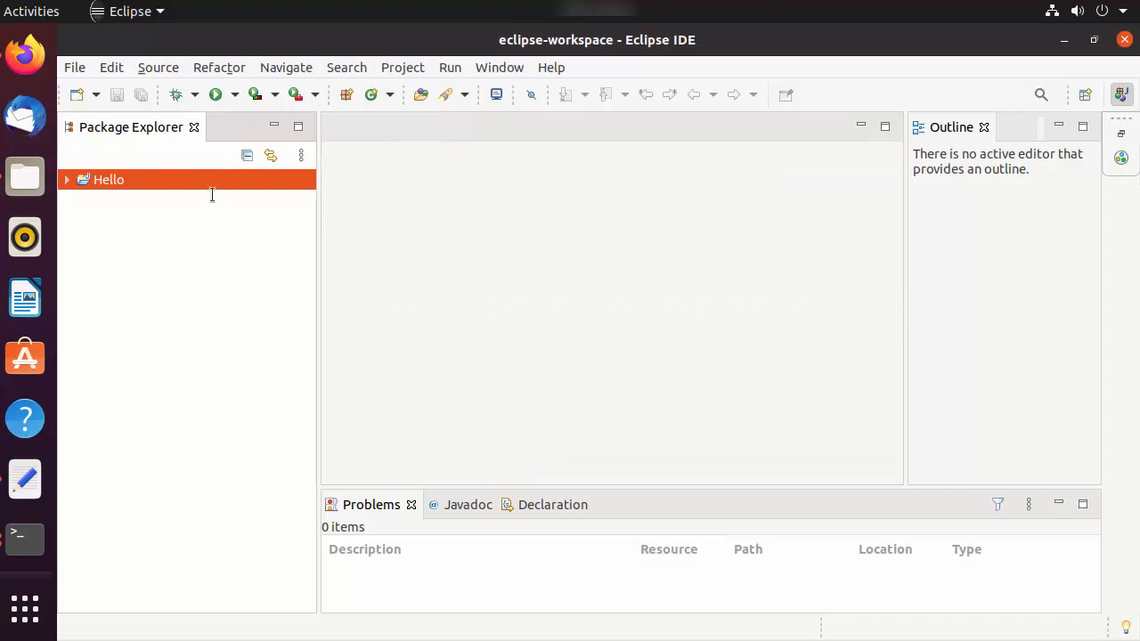
pyautogui.click(66, 180)
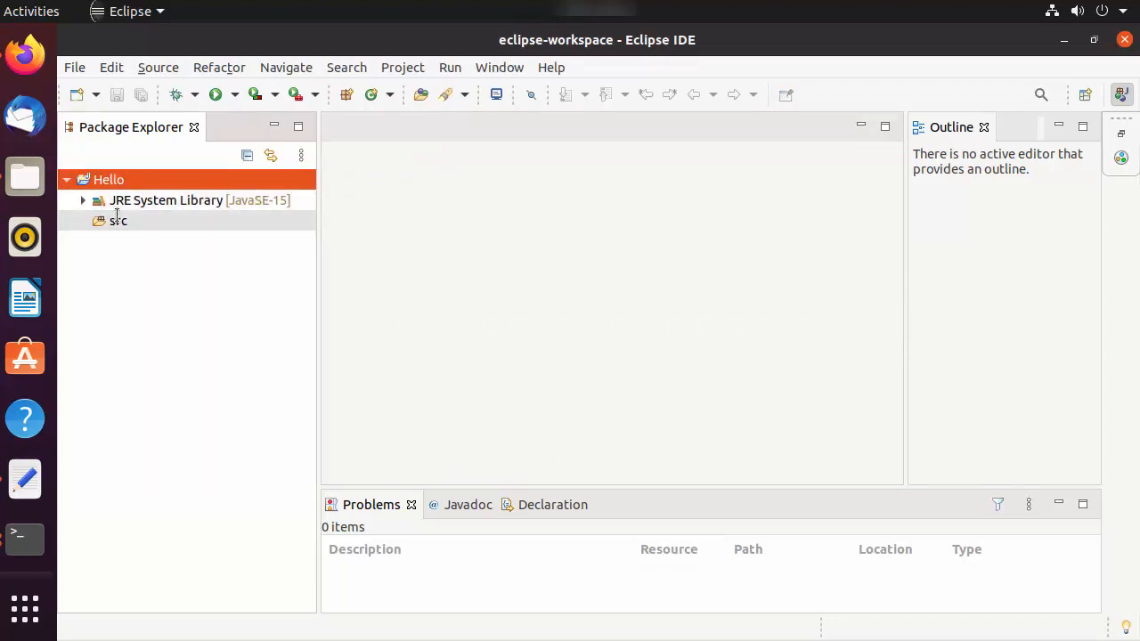
pyautogui.click(117, 216)
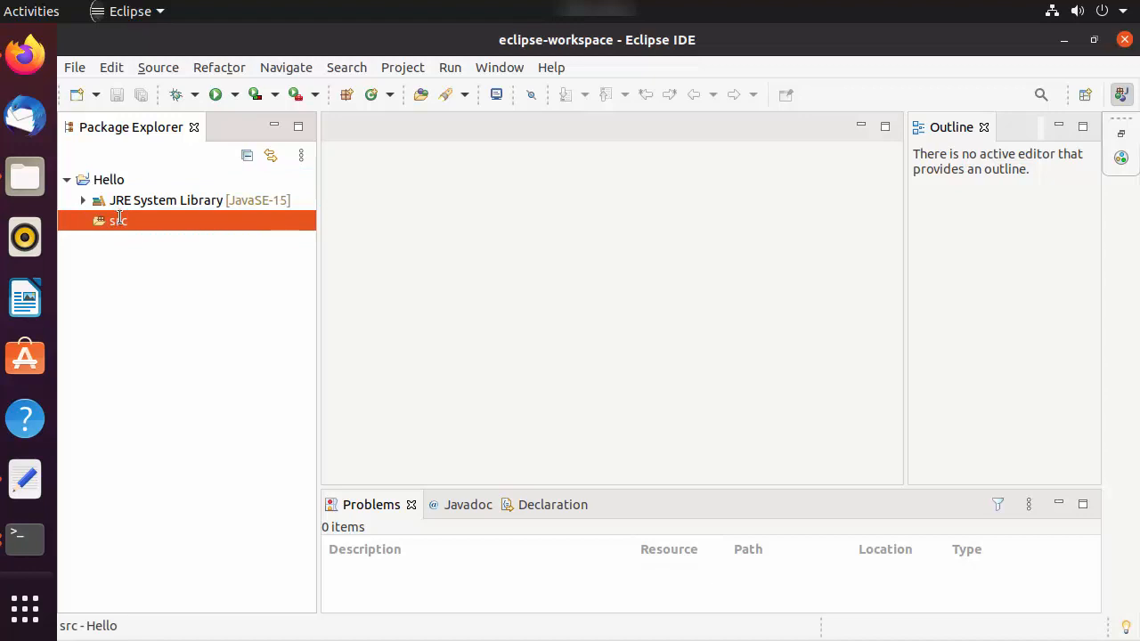
pyautogui.rightClick(118, 219)
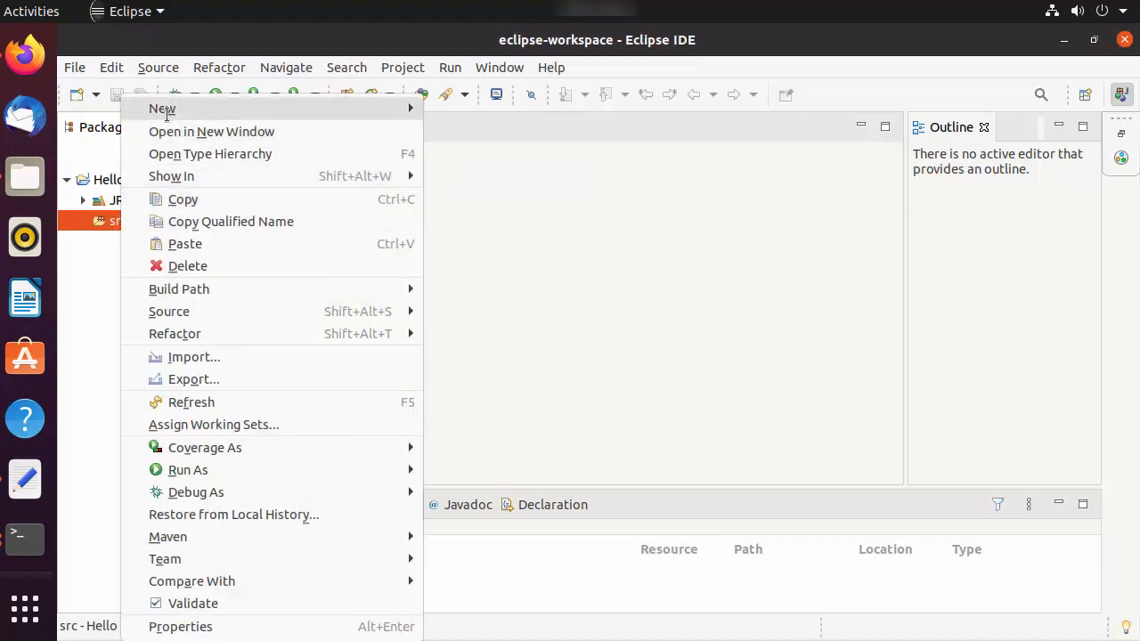
pyautogui.moveTo(169, 111)
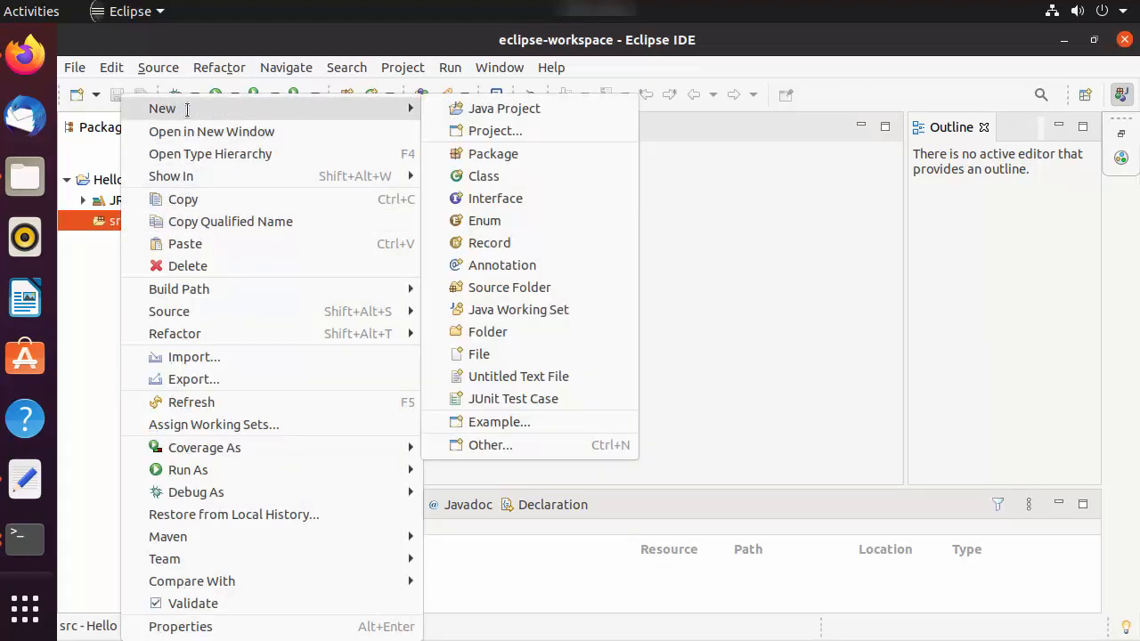
pyautogui.click(486, 153)
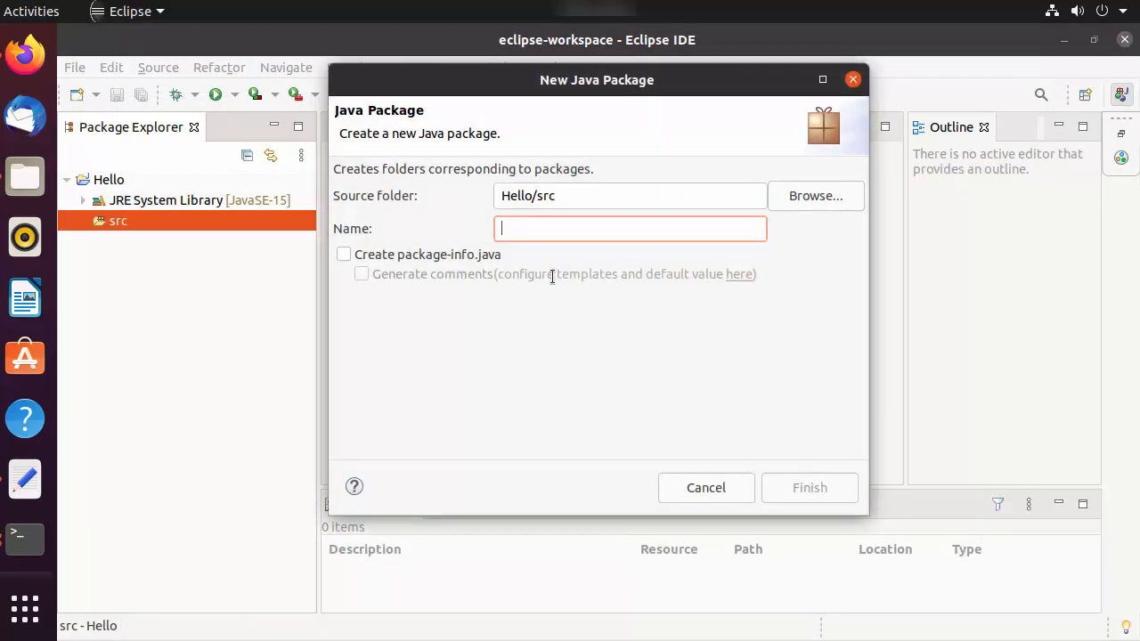
pyautogui.write('com')
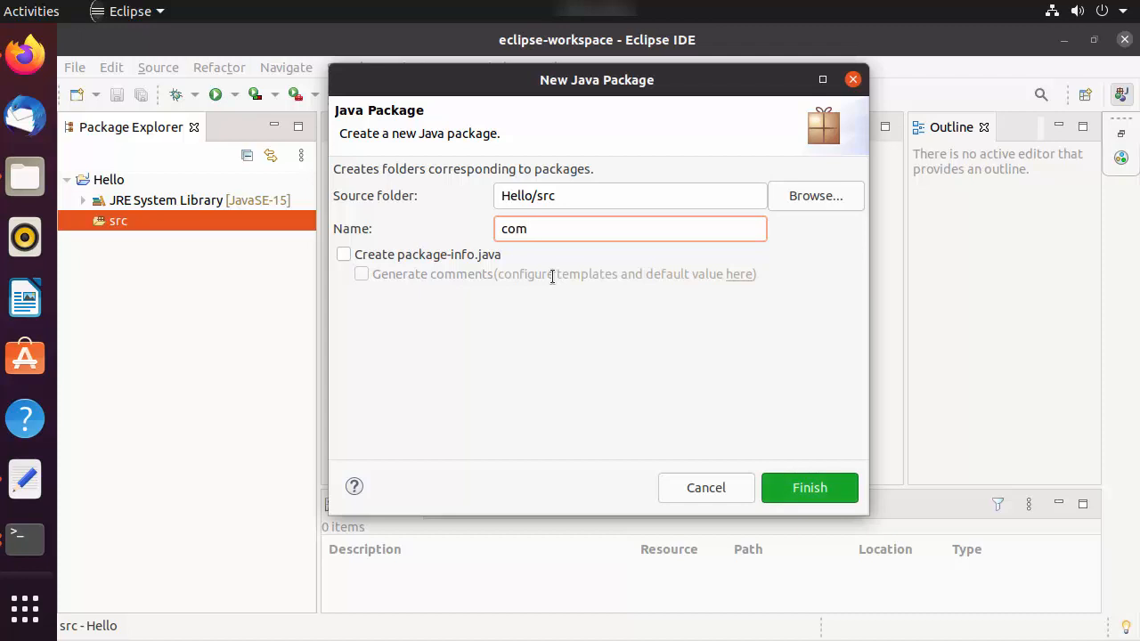
pyautogui.write('.codebind')
pyautogui.click(791, 488)
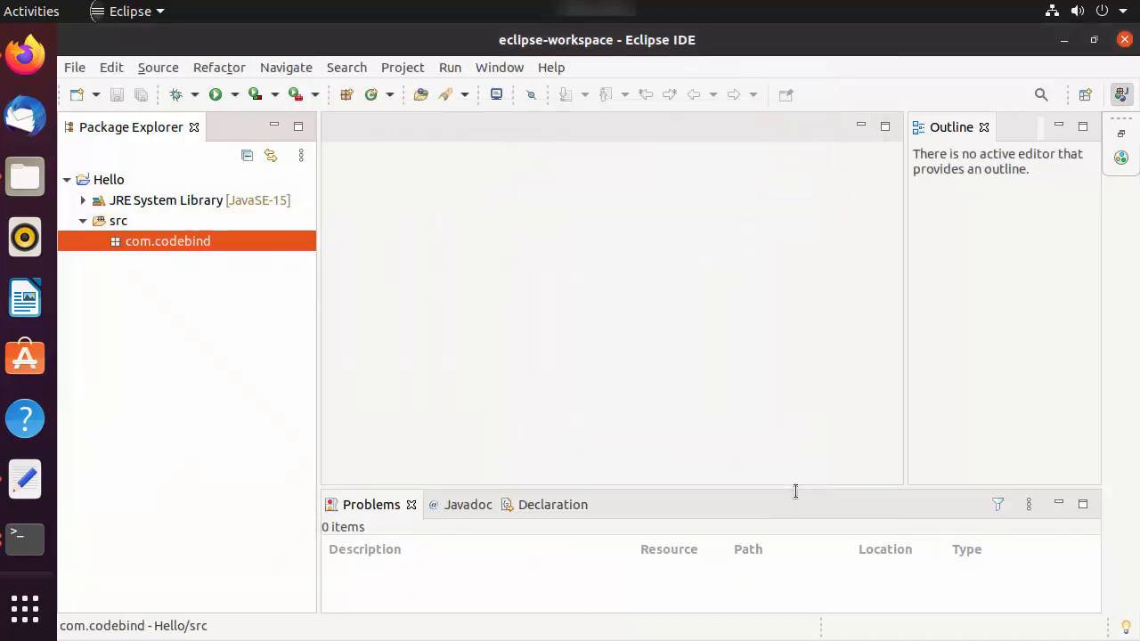
# Step: Create a public class named Hello in the com.codebind package, including a public static void main method stub
pyautogui.rightClick(205, 240)
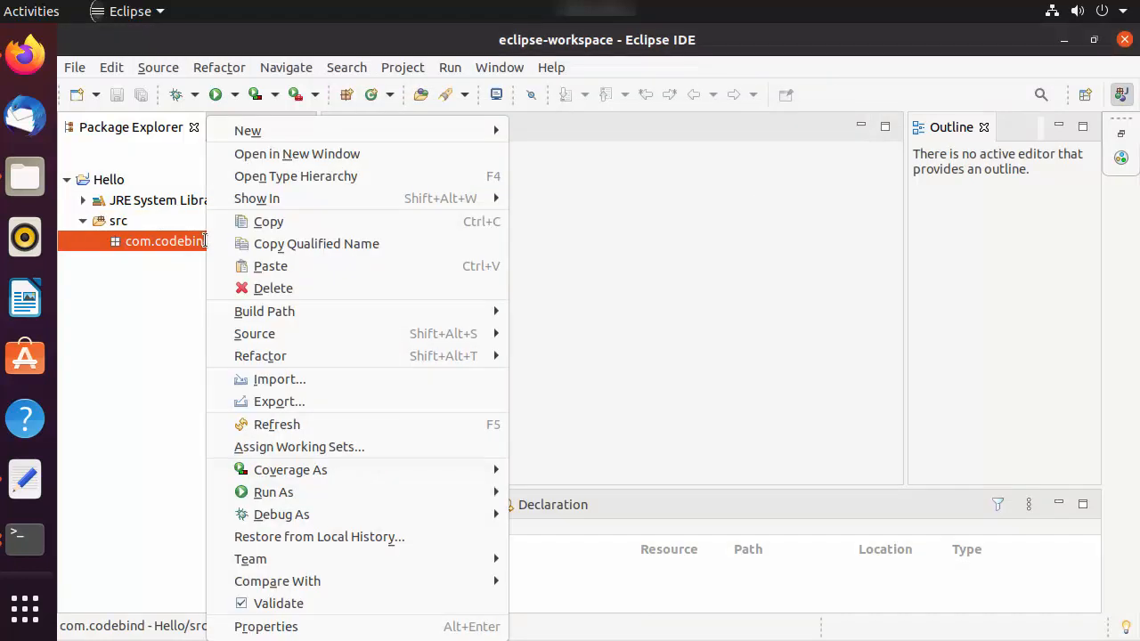
pyautogui.moveTo(238, 135)
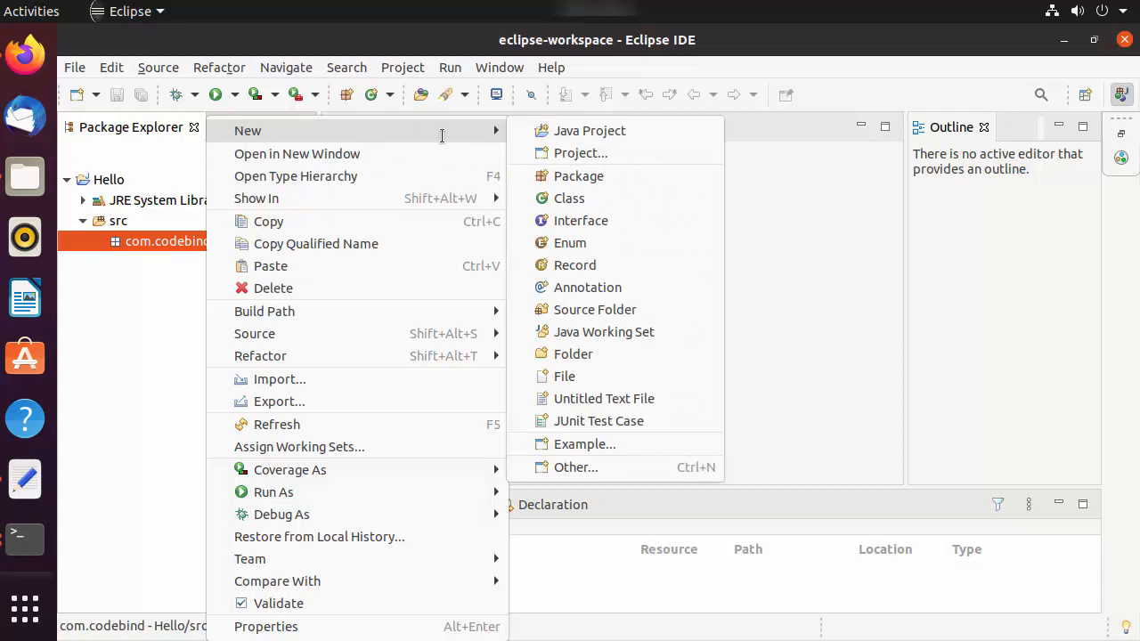
pyautogui.click(570, 198)
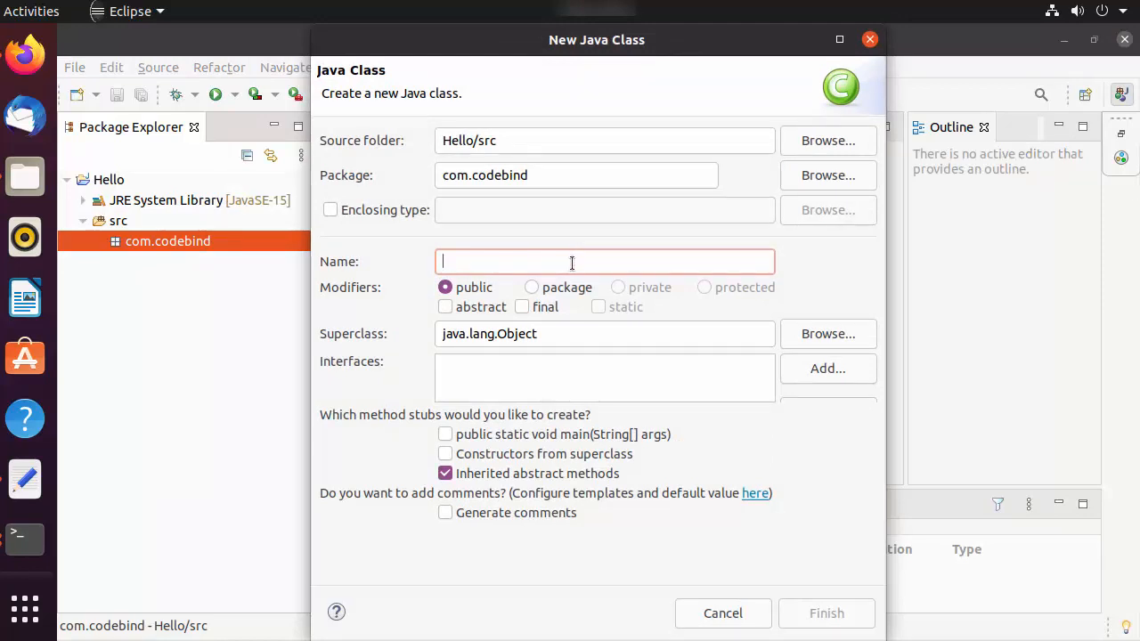
pyautogui.write('Hello')
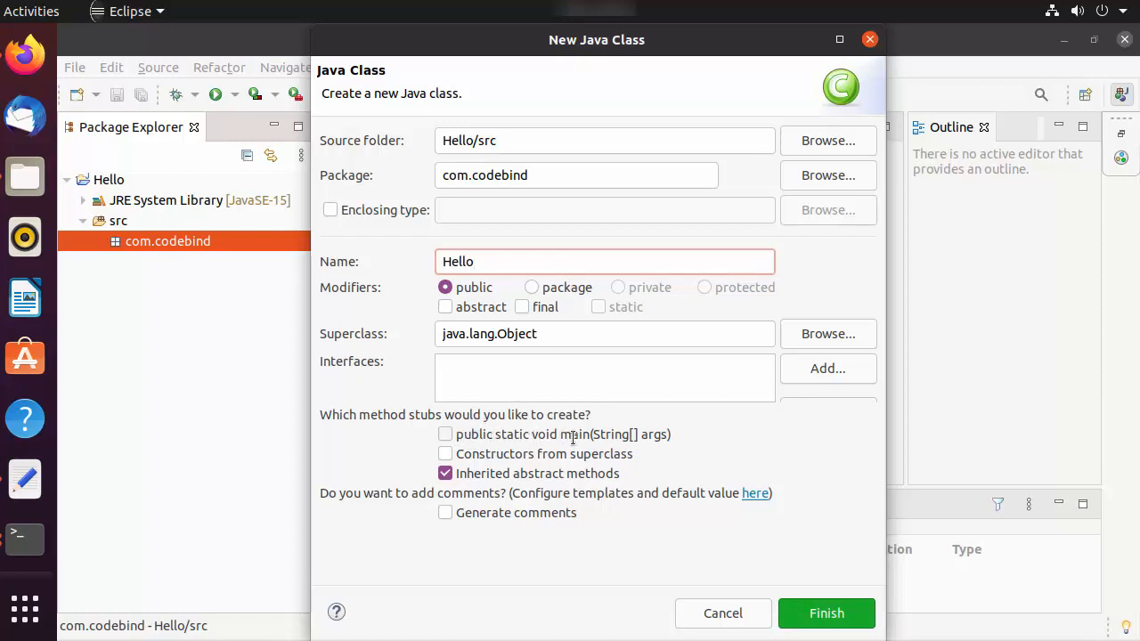
pyautogui.click(445, 435)
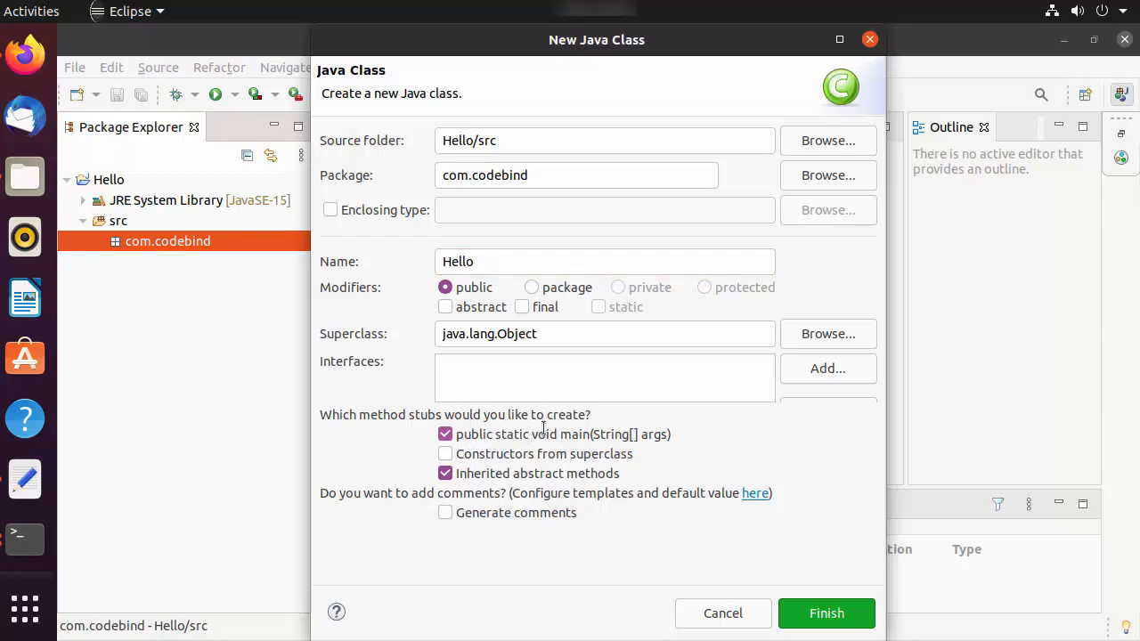
pyautogui.click(827, 612)
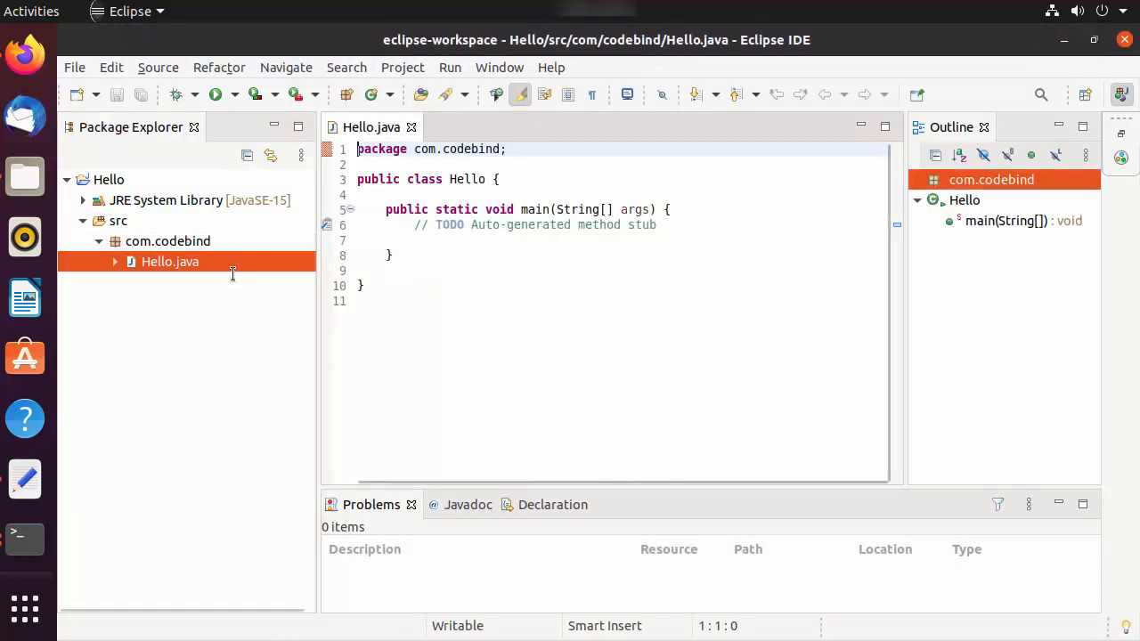
# Step: Add an empty System.out.println(); statement below the TODO comment inside the main method
pyautogui.click(415, 225)
pyautogui.moveTo(415, 225); pyautogui.dragTo(536, 225)
pyautogui.click(579, 242)
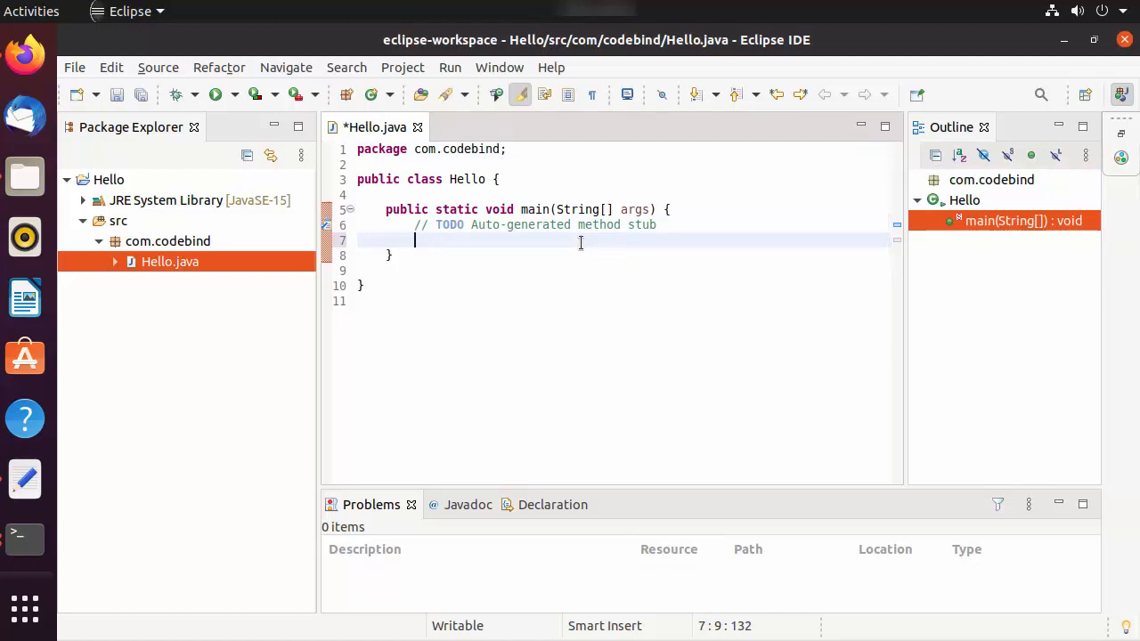
pyautogui.write('Sy')
pyautogui.hotkey('ctrl', 'space')
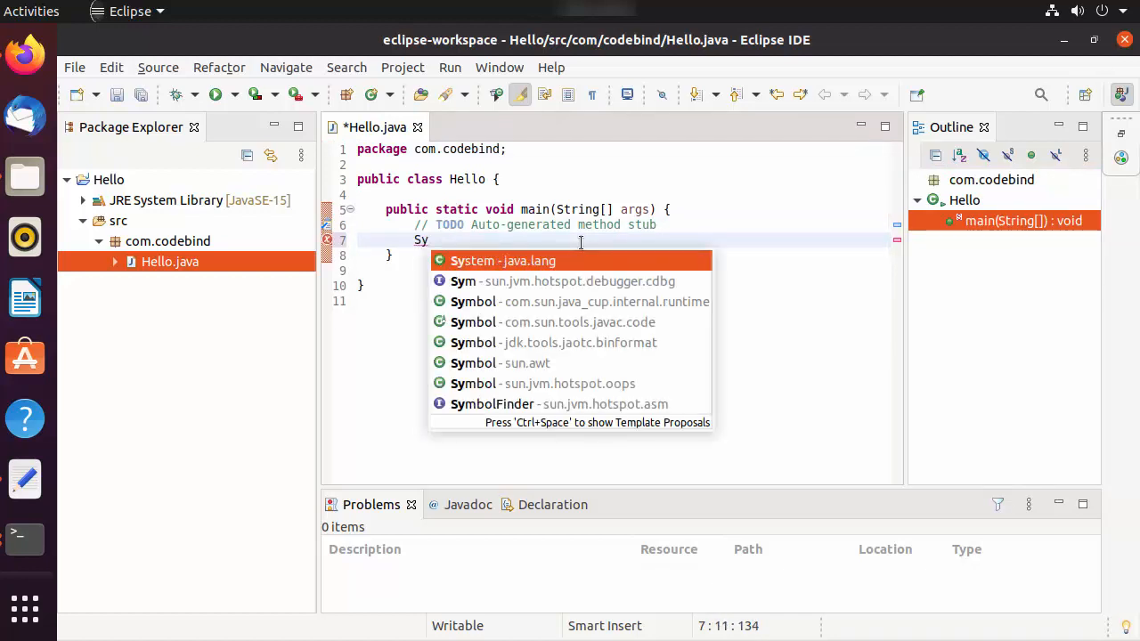
pyautogui.press('Return')
pyautogui.write('.out.')
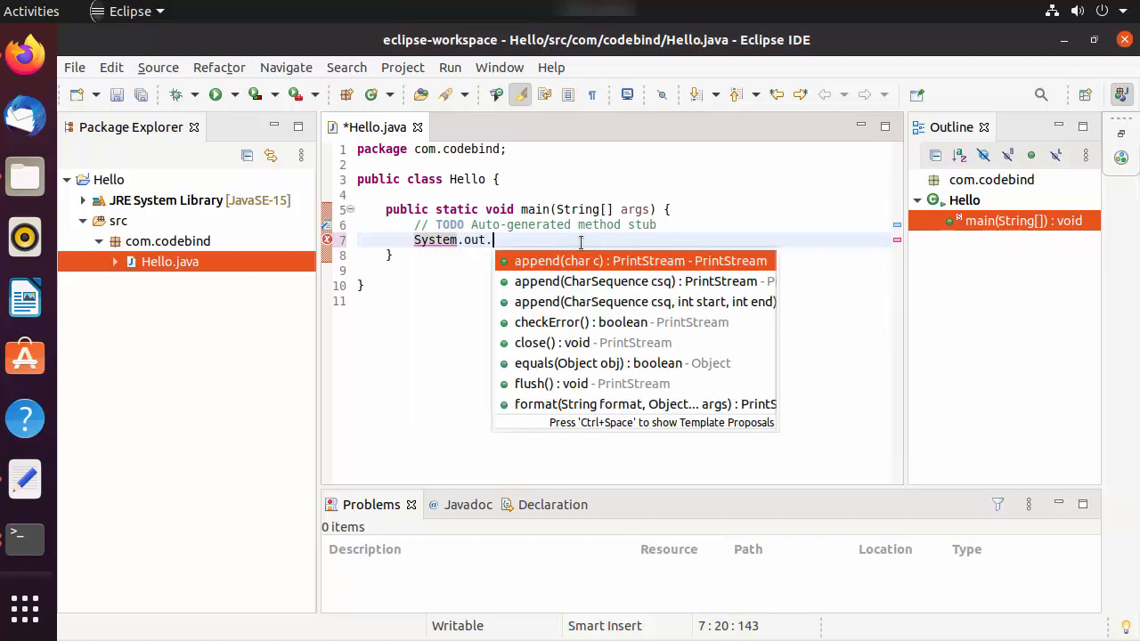
pyautogui.write('prin')
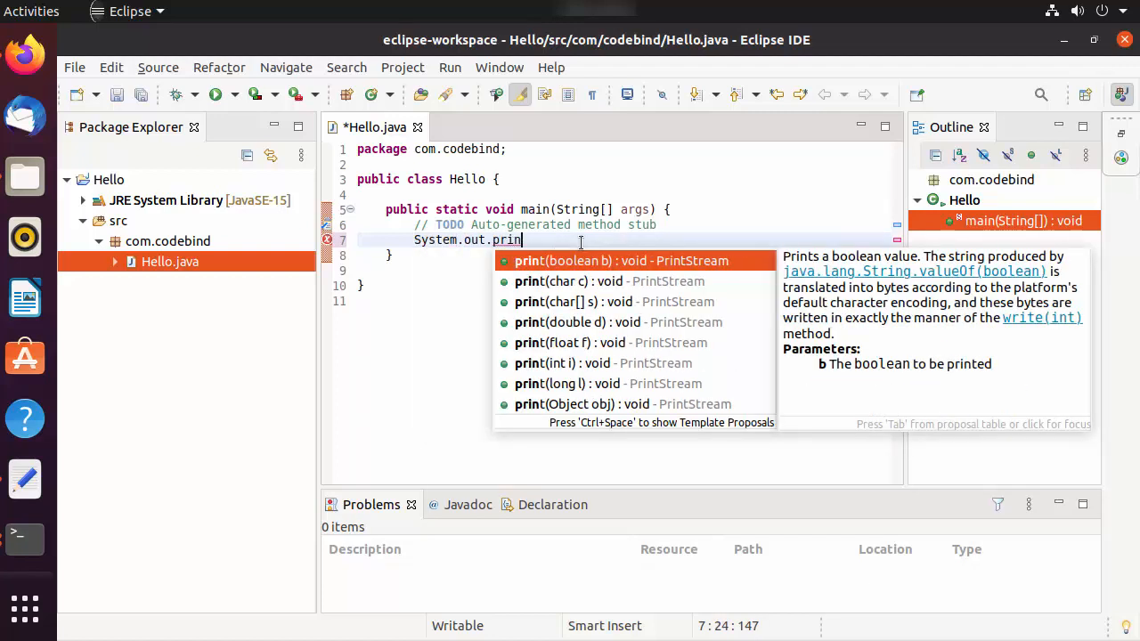
pyautogui.write('tln();')
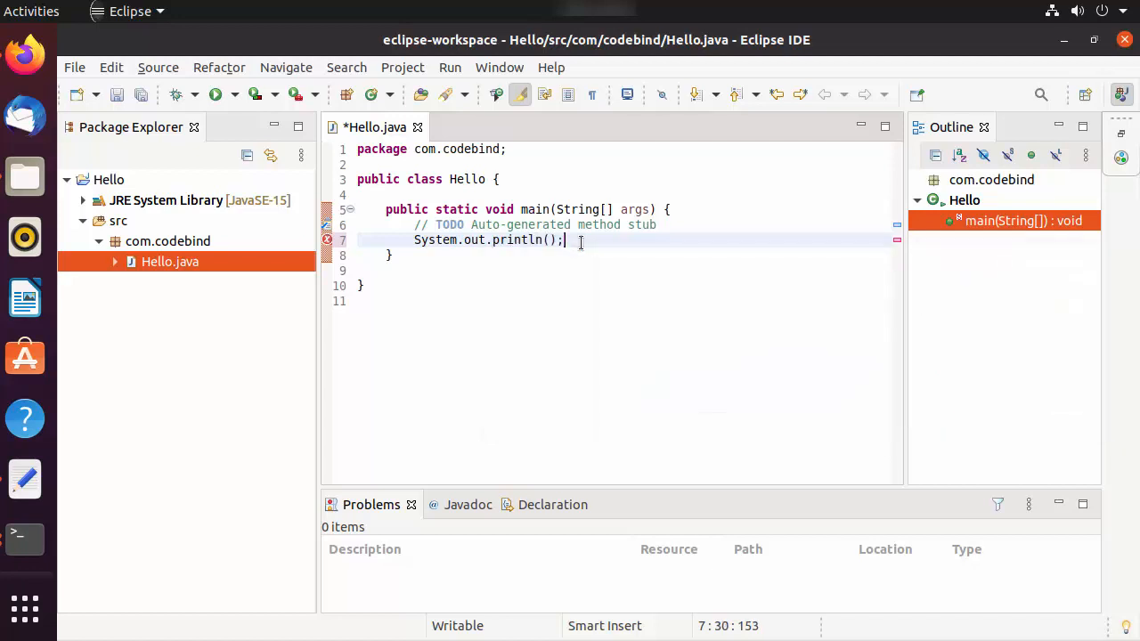
# Step: Insert the string "Hello World!" as the println argument and save Hello.java
pyautogui.press('Left')
pyautogui.press('Left')
pyautogui.write('"Hello World!')
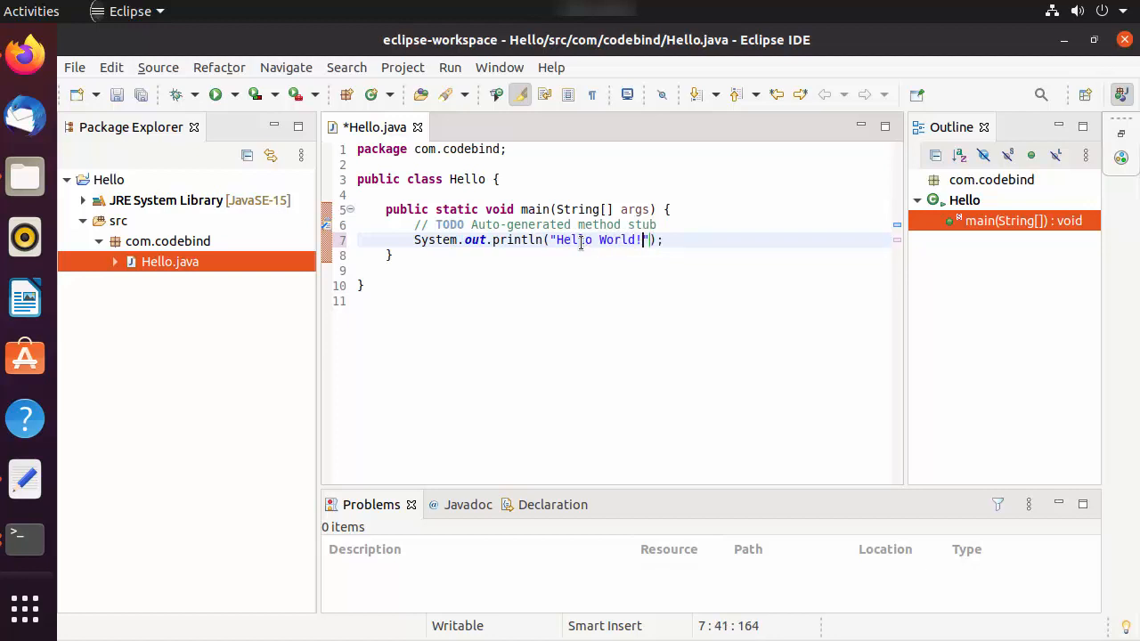
pyautogui.click(498, 281)
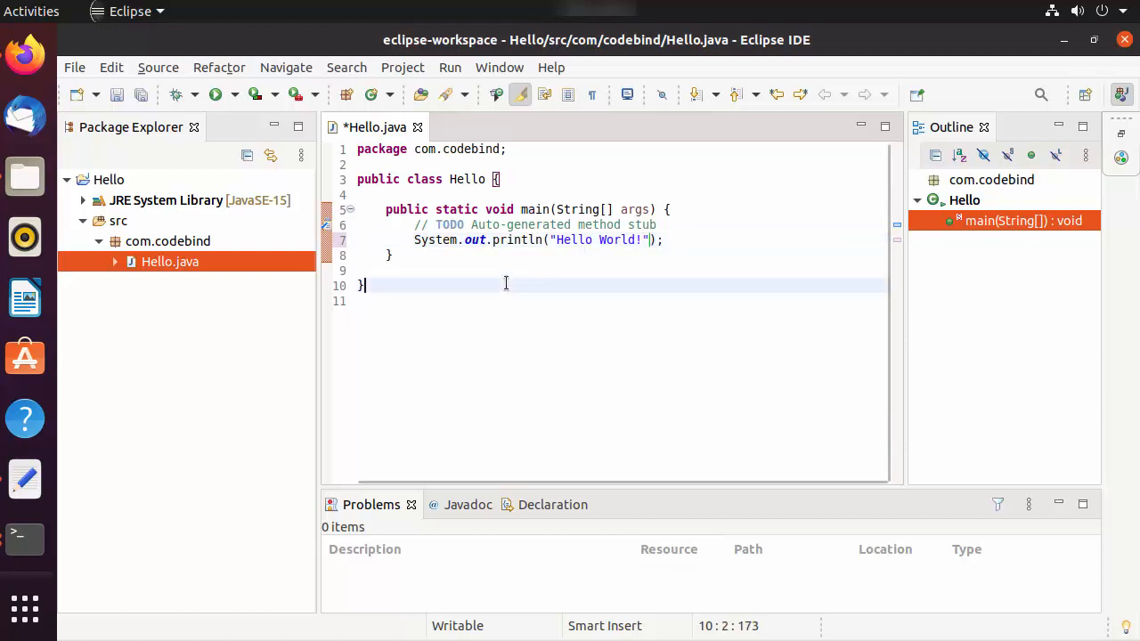
pyautogui.click(116, 94)
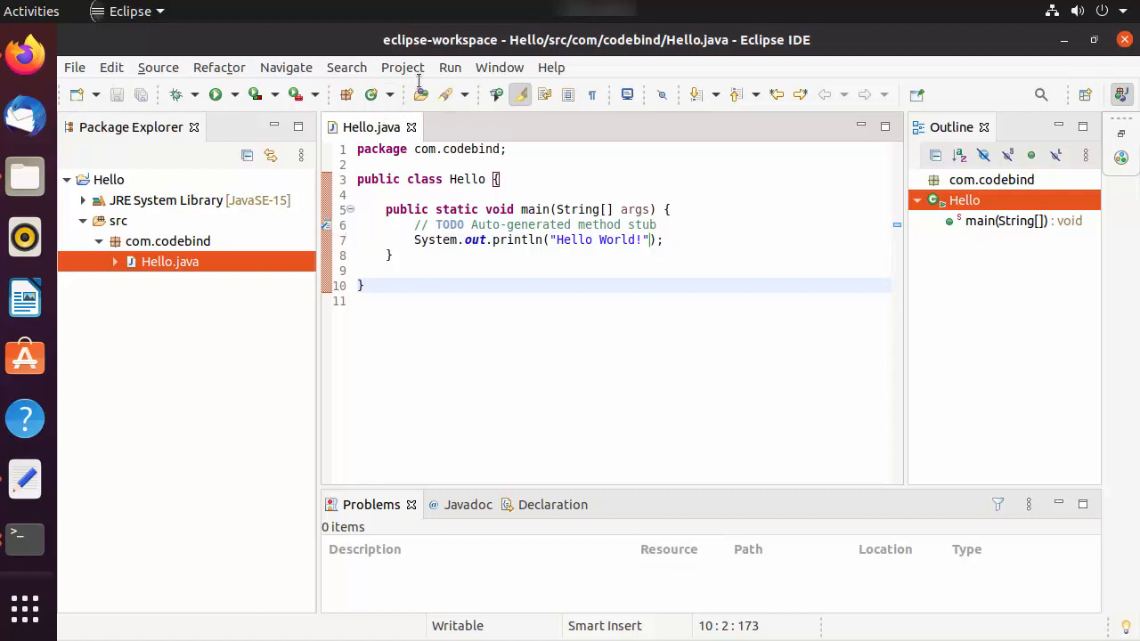
pyautogui.click(449, 68)
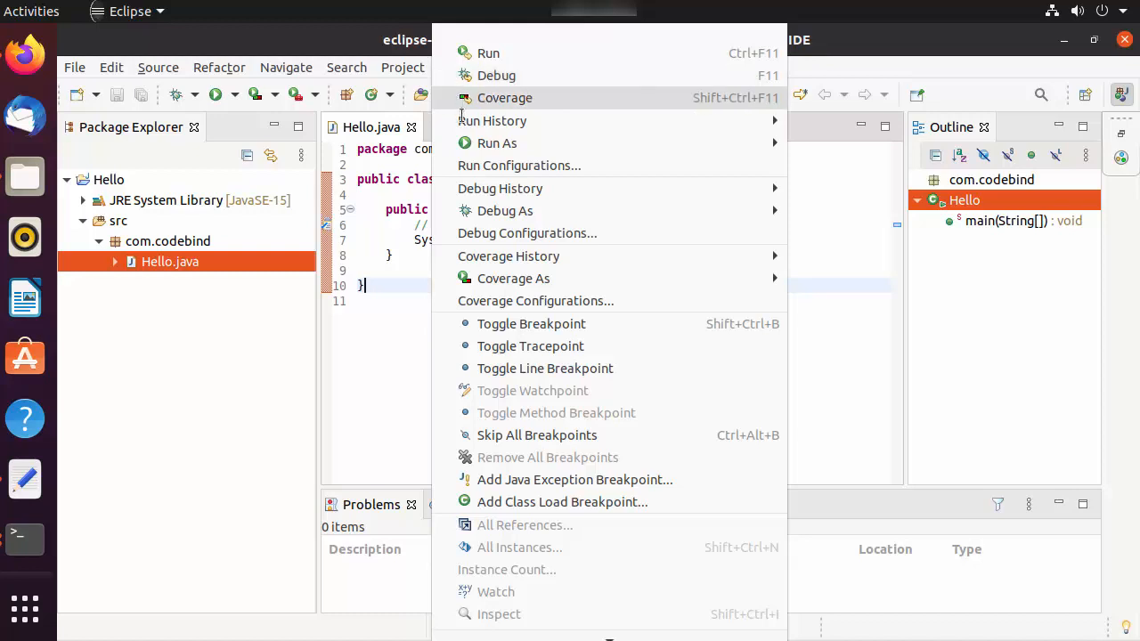
pyautogui.click(396, 214)
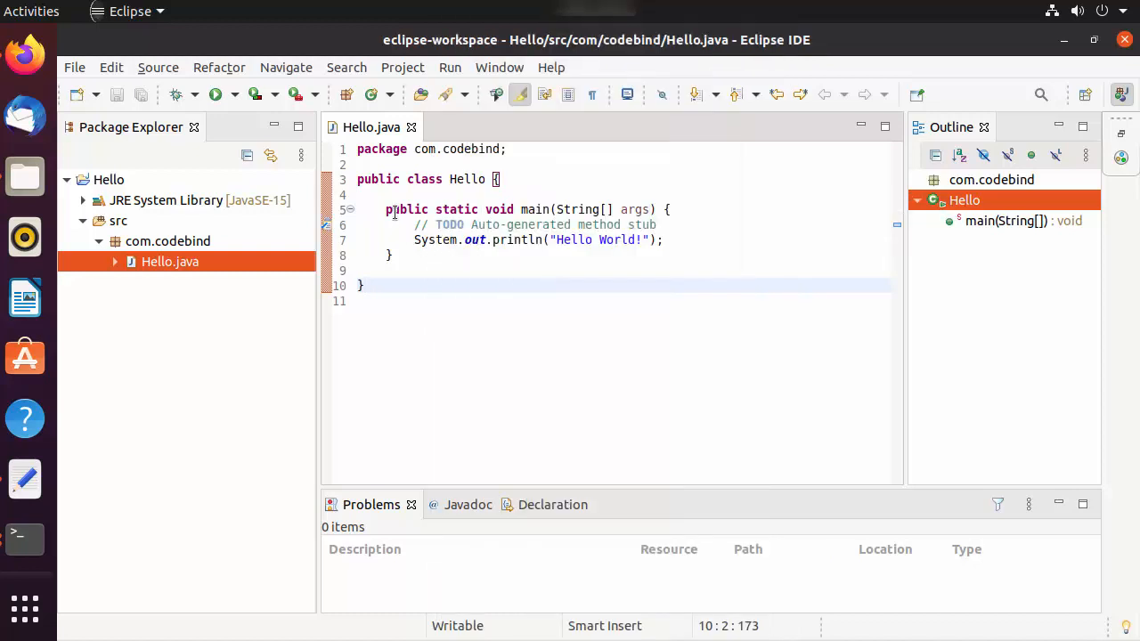
pyautogui.click(401, 68)
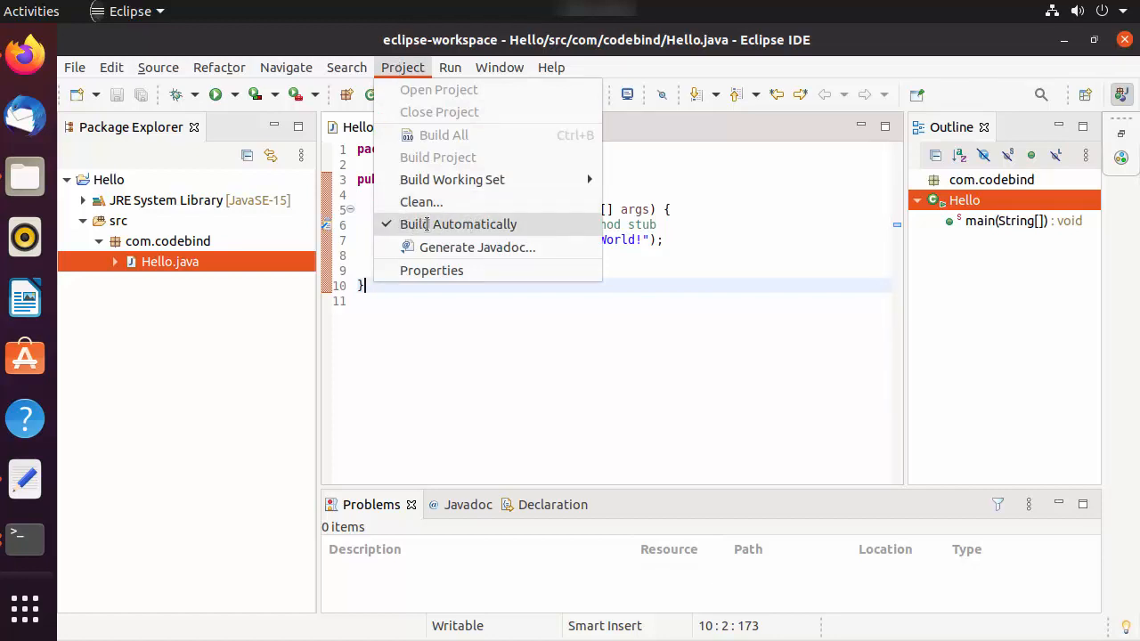
pyautogui.click(452, 311)
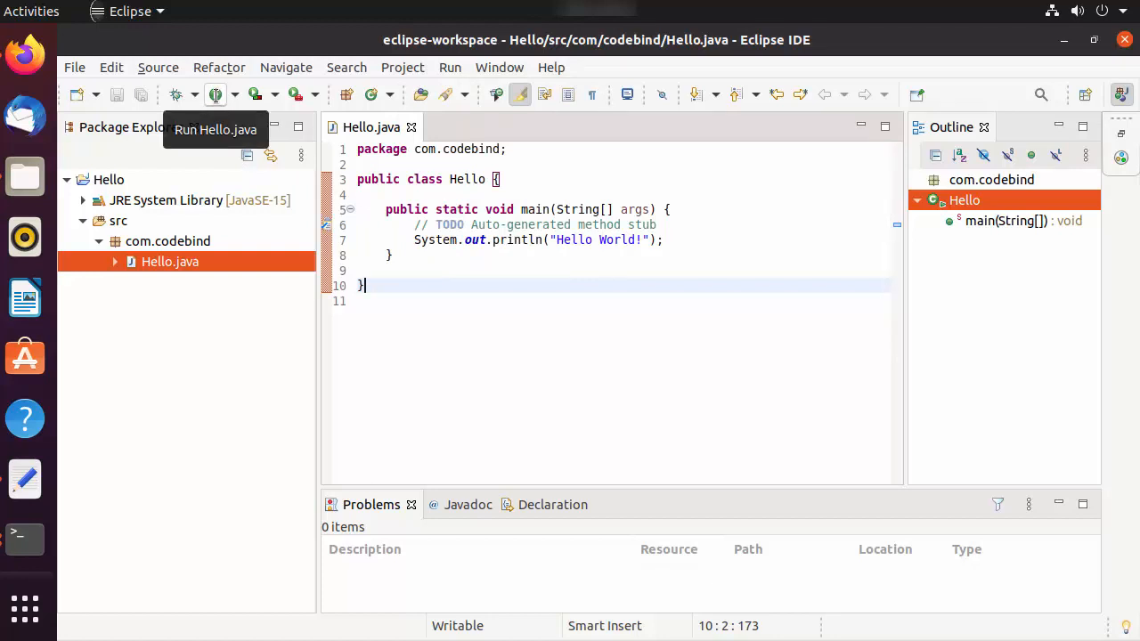
# Step: Run Hello.java, enlarge the Console view and highlight the program's output line
pyautogui.click(215, 94)
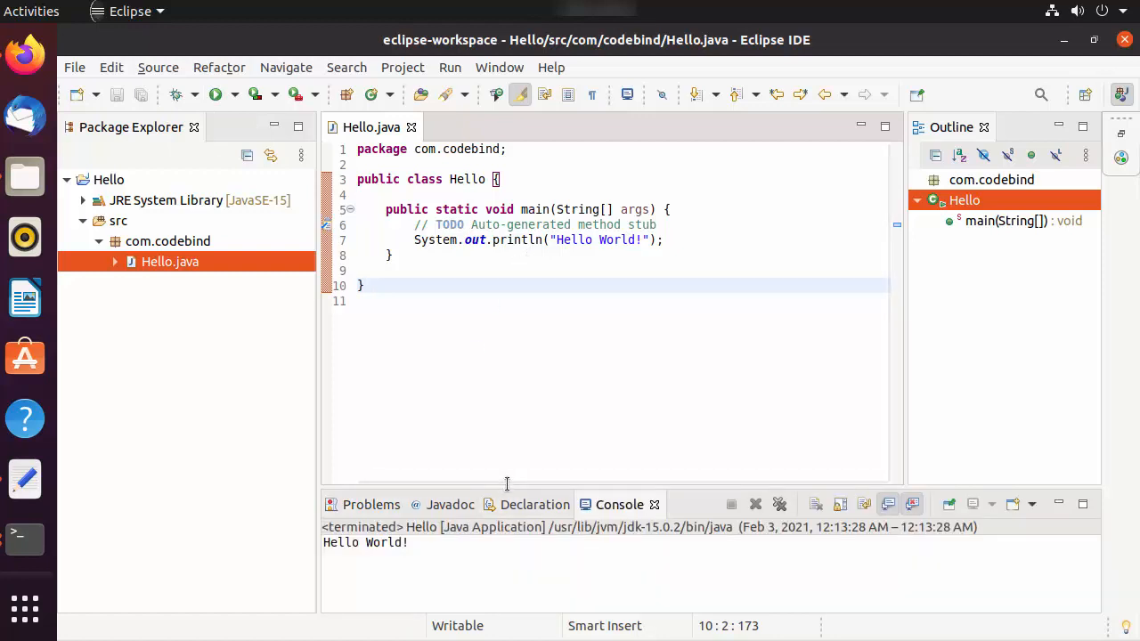
pyautogui.moveTo(508, 488); pyautogui.dragTo(507, 365)
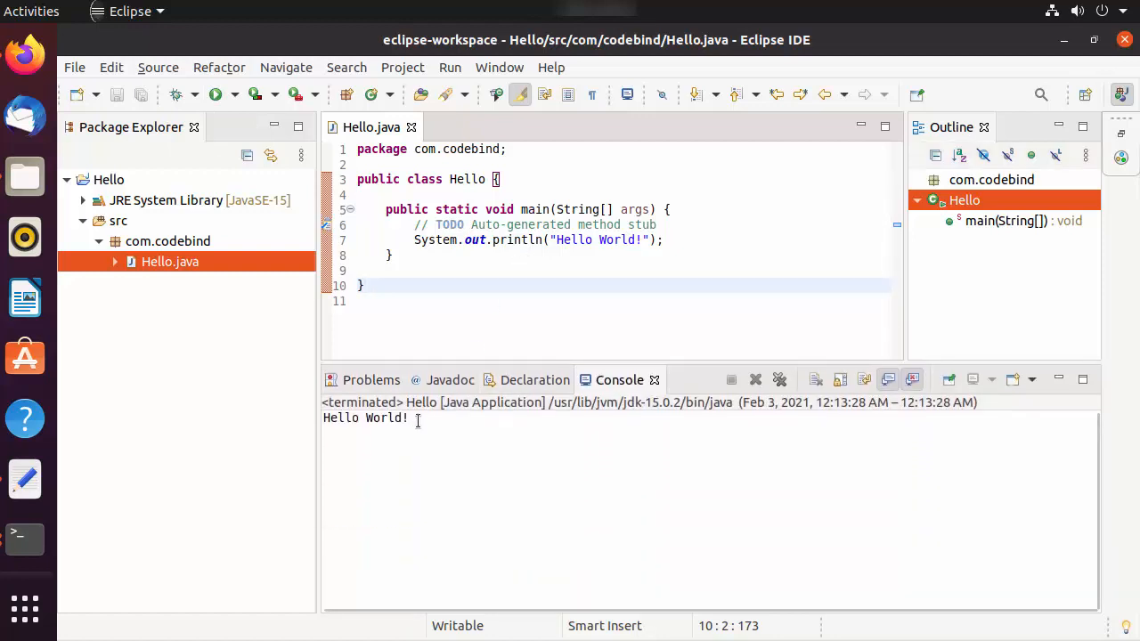
pyautogui.moveTo(412, 419); pyautogui.dragTo(323, 416)
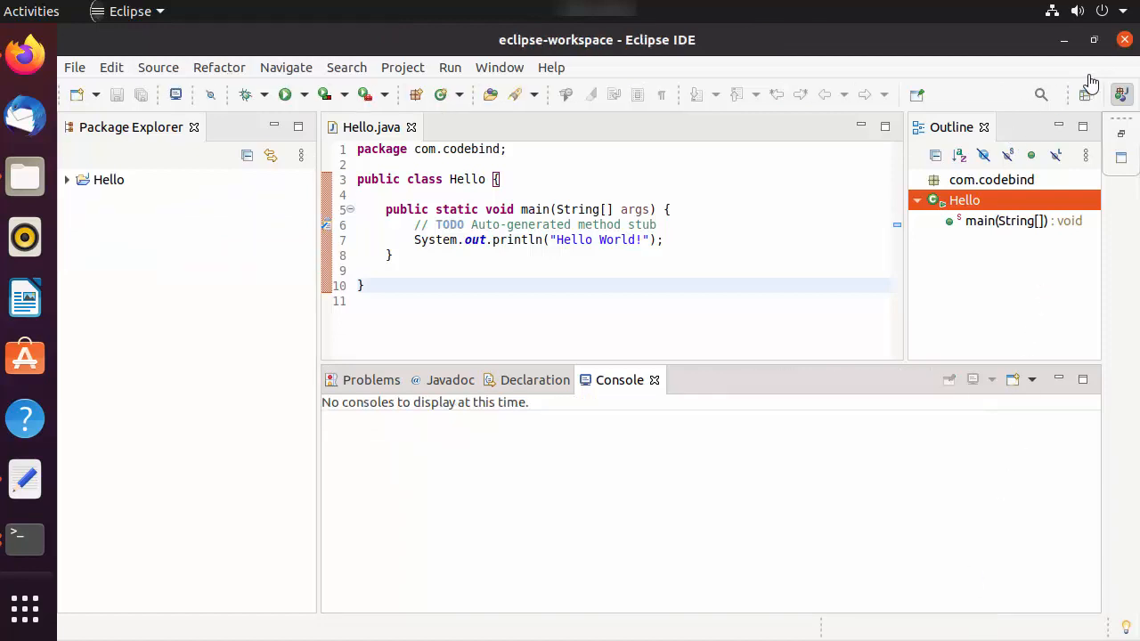
# Step: Close Eclipse and relaunch it from the installed applications, using /home/codebind/eclipse-workspace as the workspace
pyautogui.click(1124, 41)
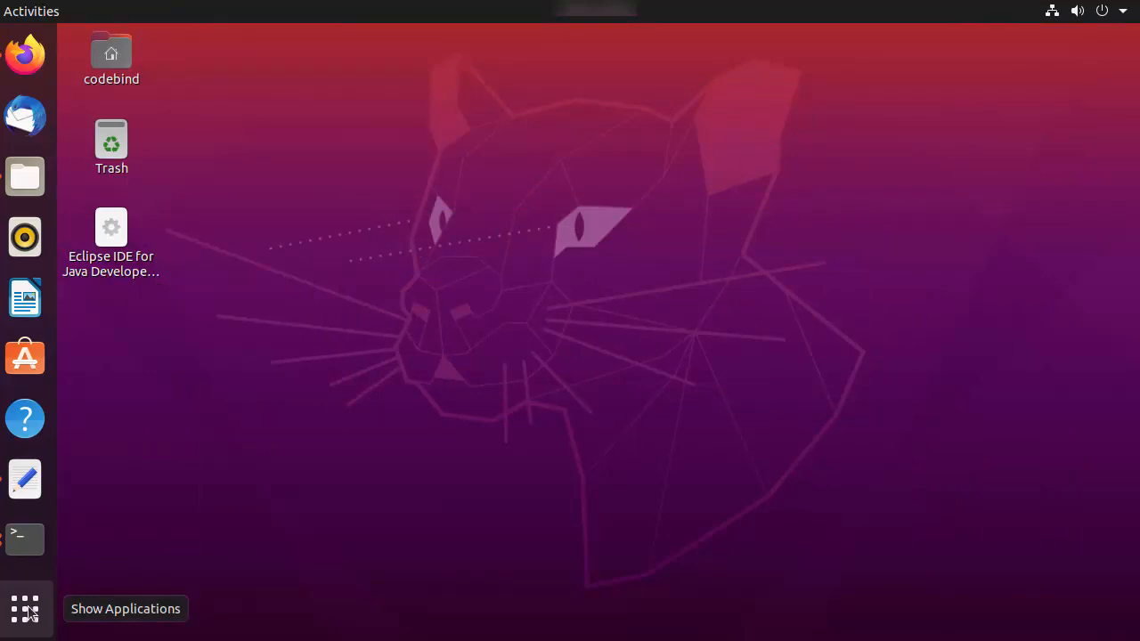
pyautogui.click(28, 611)
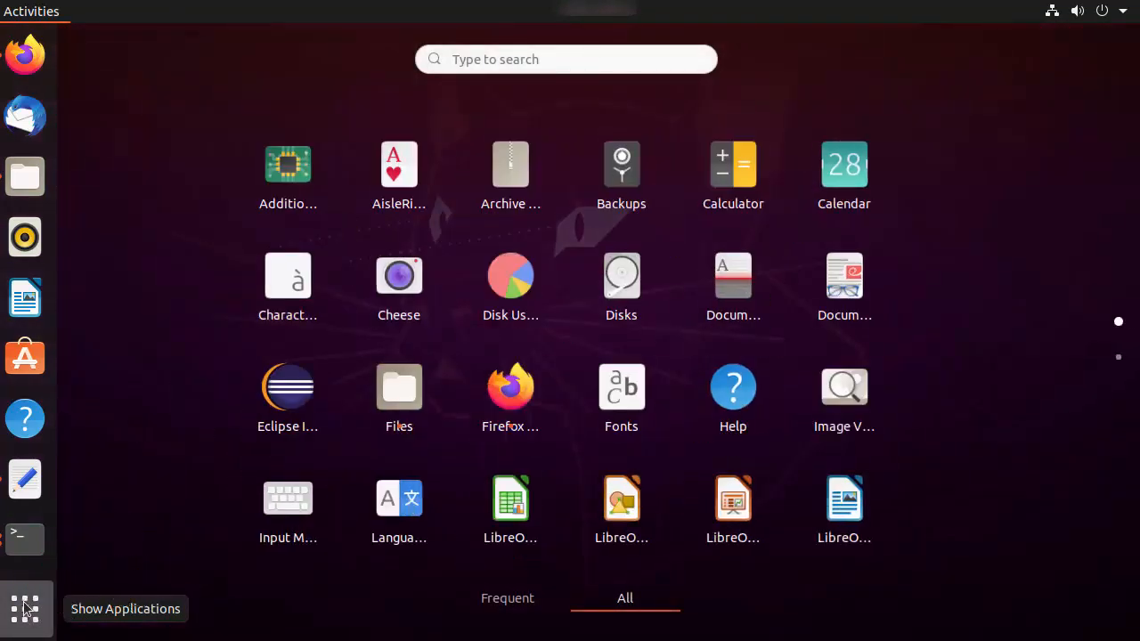
pyautogui.click(295, 392)
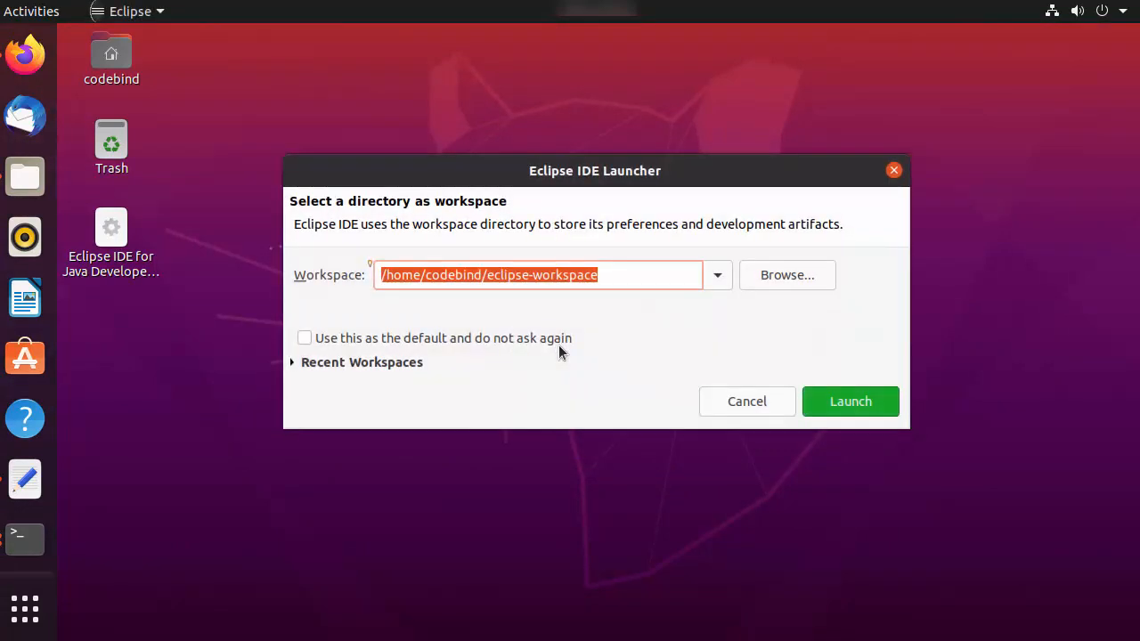
pyautogui.click(853, 411)
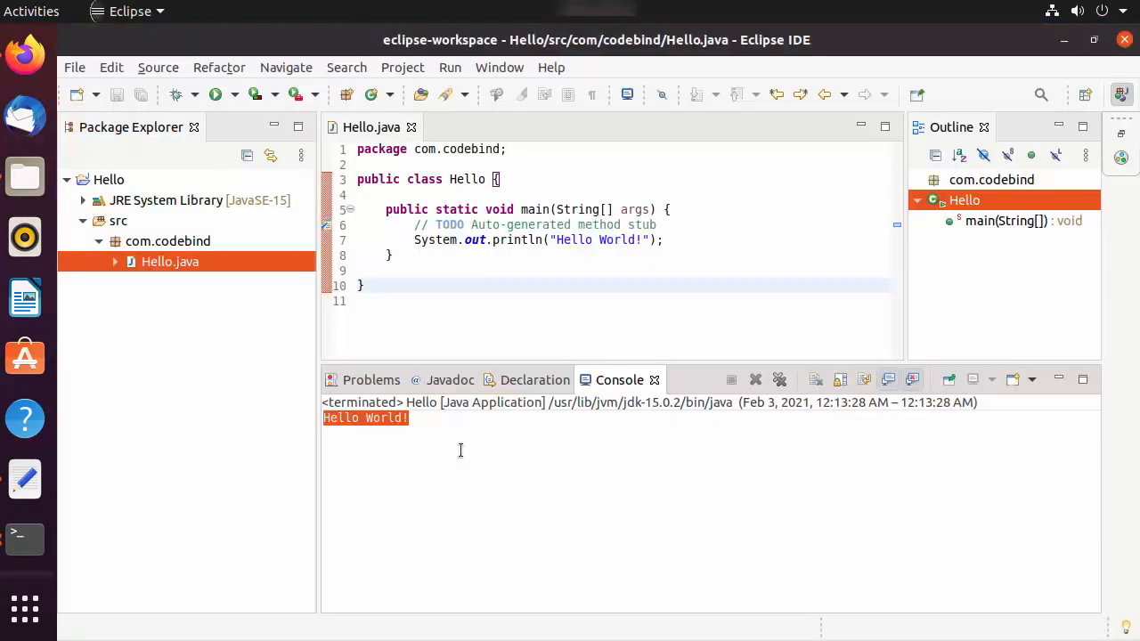
pyautogui.click(494, 452)
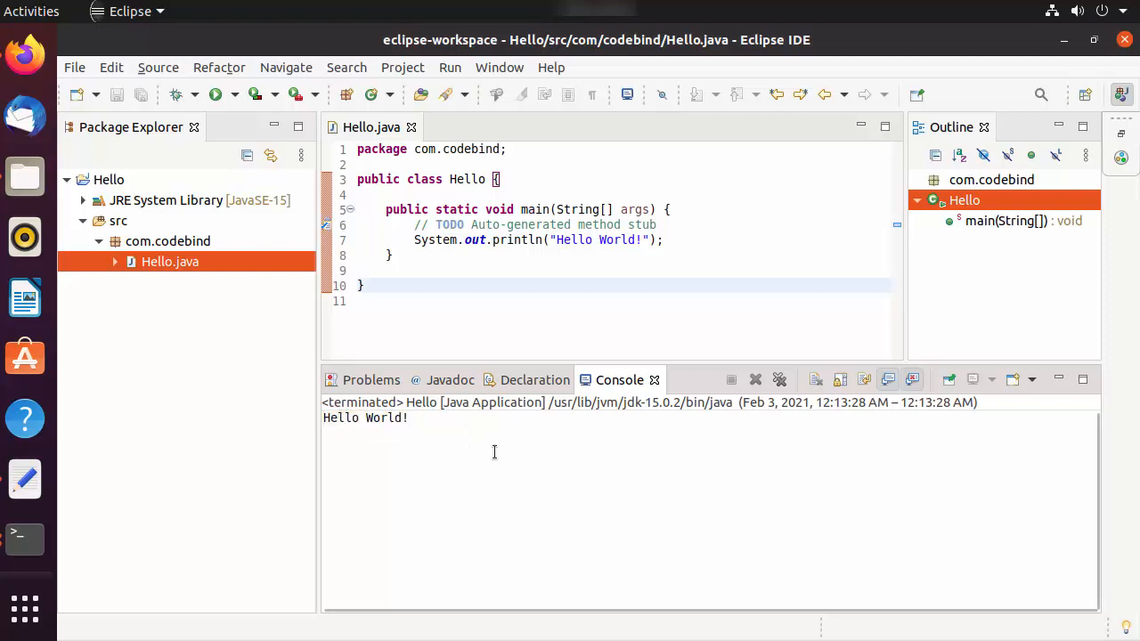